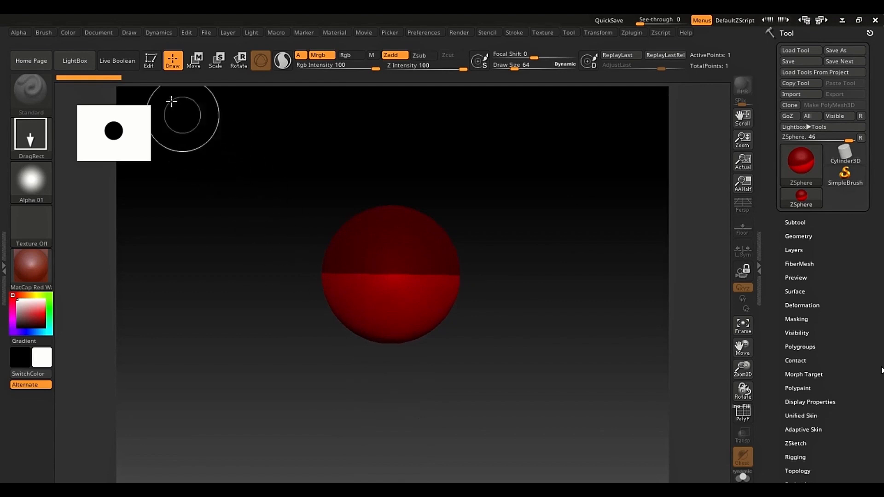
Turn on Edit mode for the ZSphere on the canvas.
{"action": "left_click", "coordinate": [155, 67]}
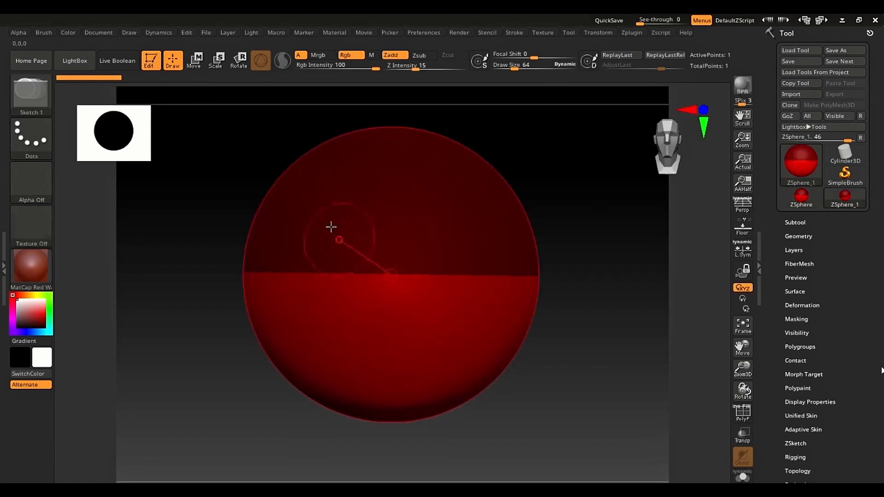
Draw four separate child ZSpheres around the front surface of the root sphere.
{"action": "left_click_drag", "start_coordinate": [311, 195], "coordinate": [256, 181]}
{"action": "left_click_drag", "start_coordinate": [349, 357], "coordinate": [308, 371]}
{"action": "left_click_drag", "start_coordinate": [484, 307], "coordinate": [508, 339]}
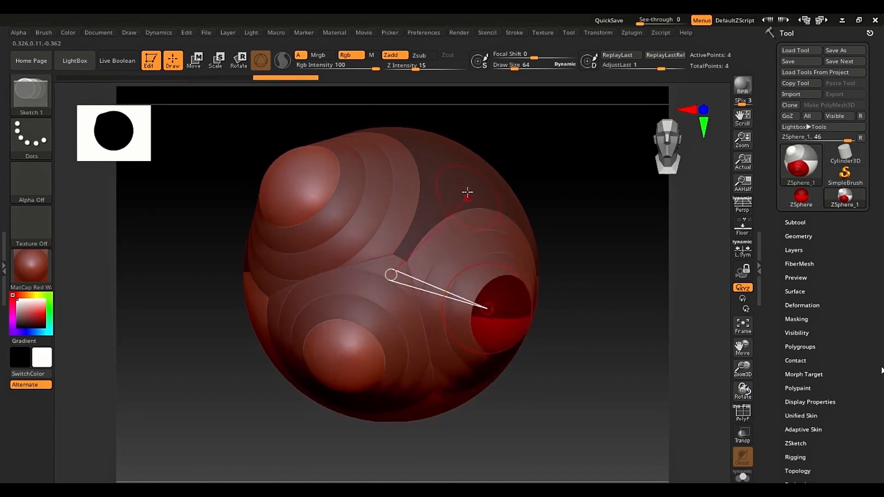
{"action": "left_click_drag", "start_coordinate": [467, 193], "coordinate": [484, 189]}
Add further child ZSpheres onto the upper-left and lower-left child spheres to form short chains.
{"action": "left_click_drag", "start_coordinate": [283, 171], "coordinate": [241, 177]}
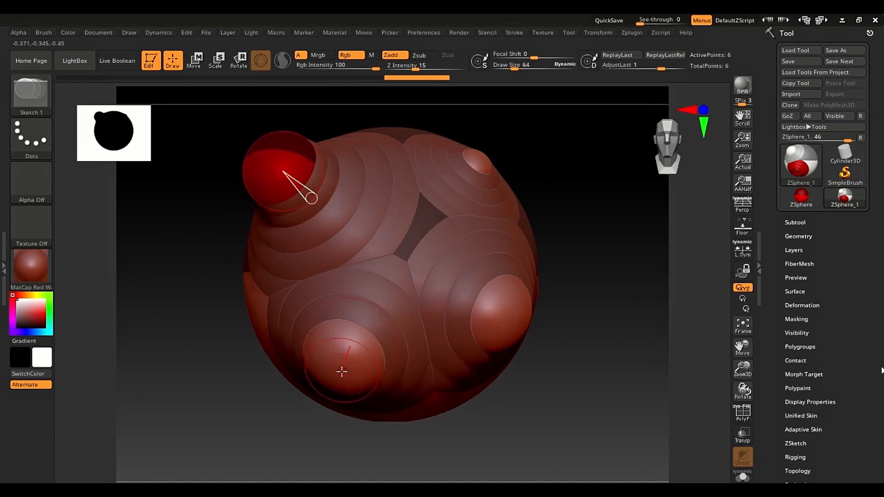
{"action": "left_click_drag", "start_coordinate": [341, 371], "coordinate": [327, 409]}
{"action": "left_click_drag", "start_coordinate": [244, 144], "coordinate": [201, 159]}
{"action": "mouse_move", "coordinate": [302, 362]}
{"action": "left_mouse_down"}
{"action": "mouse_move", "coordinate": [286, 371]}
{"action": "mouse_move", "coordinate": [286, 361]}
{"action": "mouse_move", "coordinate": [242, 367]}
{"action": "left_mouse_up"}
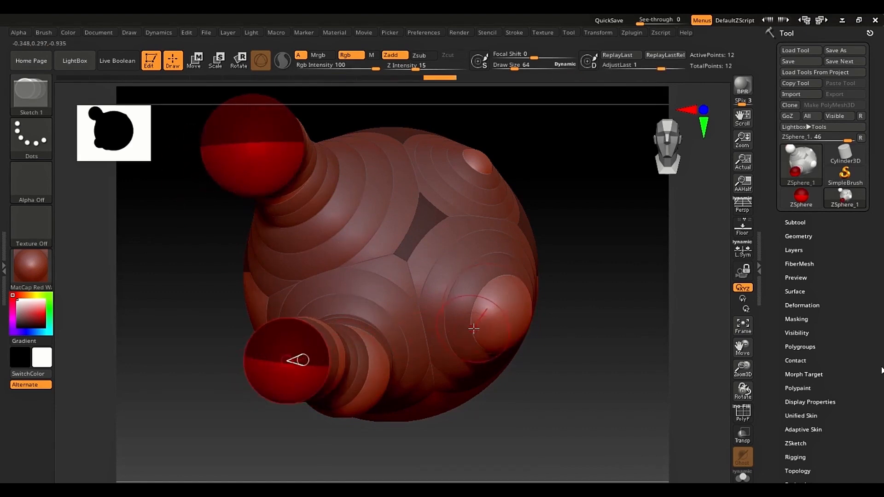
Undo all added child ZSpheres back to the single root sphere.
{"action": "key", "text": "ctrl+z"}
{"action": "key", "text": "ctrl+z"}
{"action": "key", "text": "ctrl+z"}
{"action": "key", "text": "ctrl+z"}
{"action": "key", "text": "ctrl+z"}
{"action": "key", "text": "ctrl+z"}
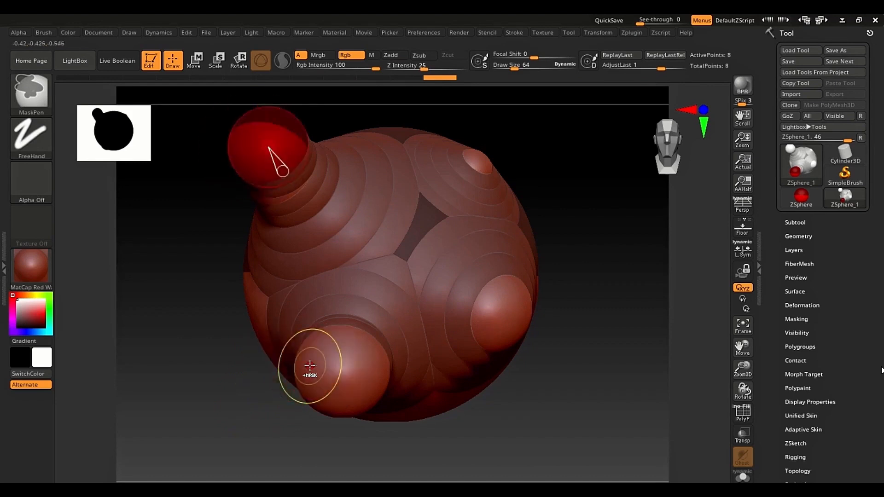
{"action": "key", "text": "ctrl+z"}
{"action": "key", "text": "ctrl+z"}
{"action": "key", "text": "ctrl+z"}
{"action": "key", "text": "ctrl+z"}
{"action": "key", "text": "ctrl+z"}
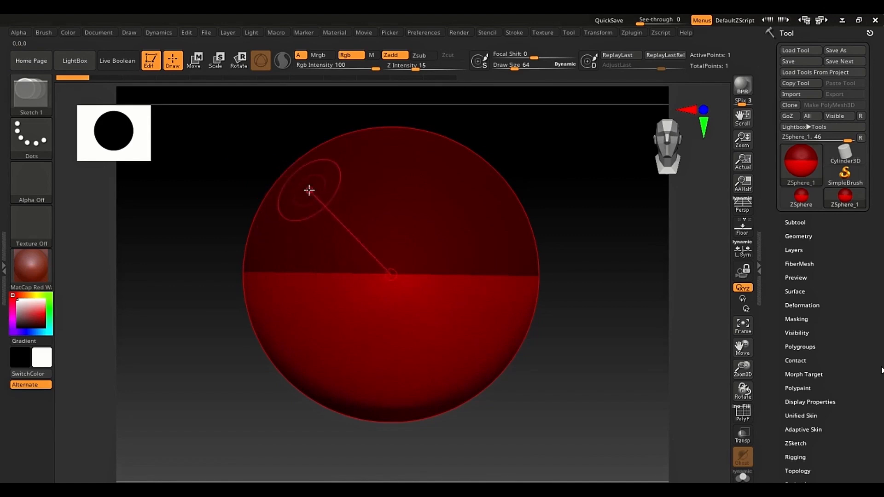
Try mirrored pairs of child ZSpheres on the upper and lower front of the root sphere and undo them.
{"action": "left_click_drag", "start_coordinate": [309, 189], "coordinate": [259, 179]}
{"action": "left_click_drag", "start_coordinate": [312, 357], "coordinate": [278, 381]}
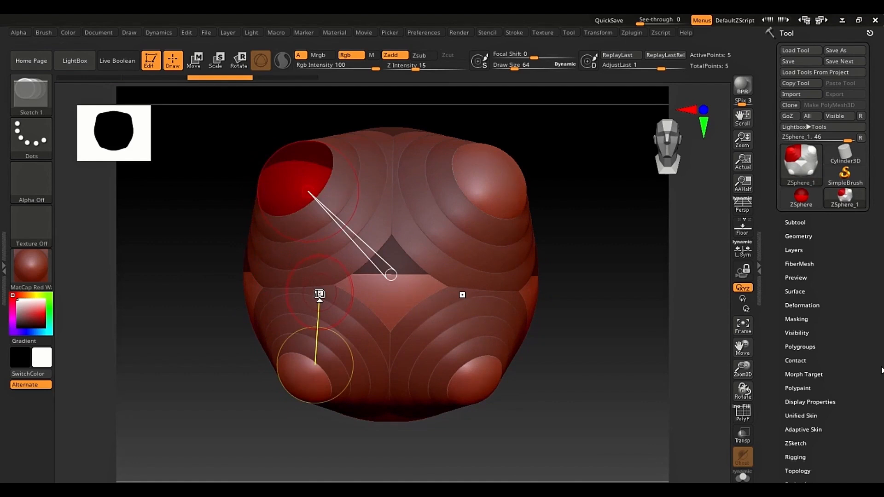
{"action": "key", "text": "ctrl"}
{"action": "key", "text": "ctrl+z"}
{"action": "key", "text": "ctrl+z"}
{"action": "key", "text": "ctrl+z"}
{"action": "key", "text": "ctrl+z"}
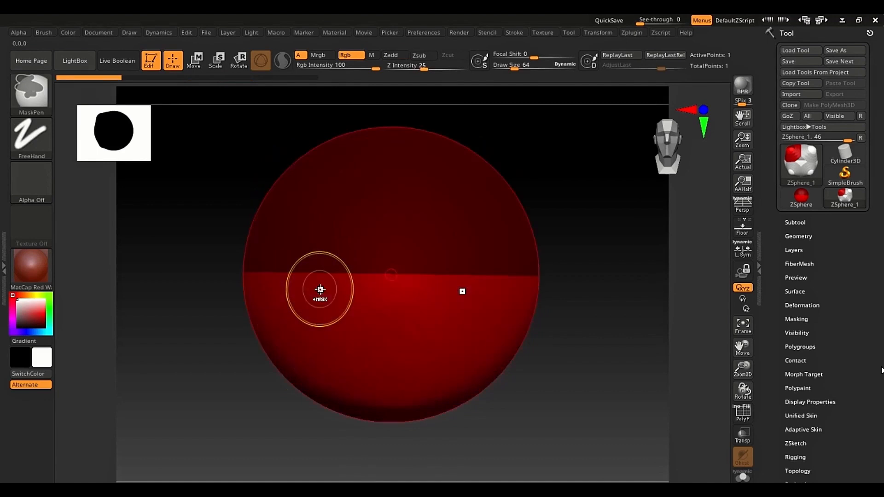
Draw a mirrored chain of progressively smaller child ZSpheres on both upper sides of the root sphere.
{"action": "right_click_drag", "start_coordinate": [325, 280], "coordinate": [351, 291], "text": "alt"}
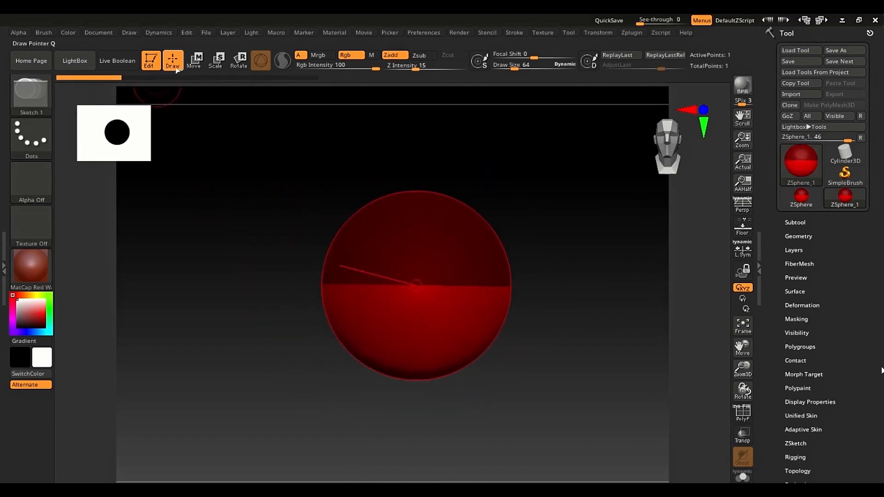
{"action": "mouse_move", "coordinate": [360, 230]}
{"action": "left_mouse_down"}
{"action": "mouse_move", "coordinate": [361, 250]}
{"action": "mouse_move", "coordinate": [353, 220]}
{"action": "mouse_move", "coordinate": [351, 242]}
{"action": "left_mouse_up"}
{"action": "left_click_drag", "start_coordinate": [342, 195], "coordinate": [324, 210]}
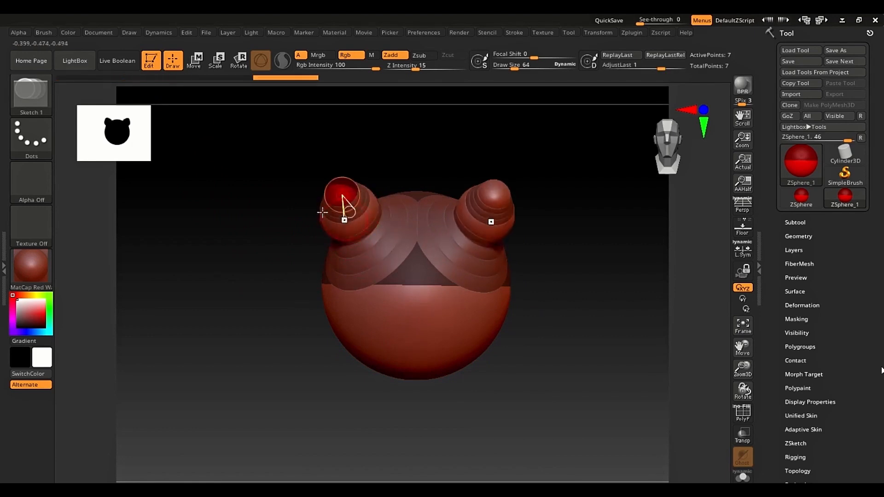
Move the mirrored end ZSpheres up and outward and pull the base spheres away from the body to stretch the arms.
{"action": "left_click", "coordinate": [197, 62]}
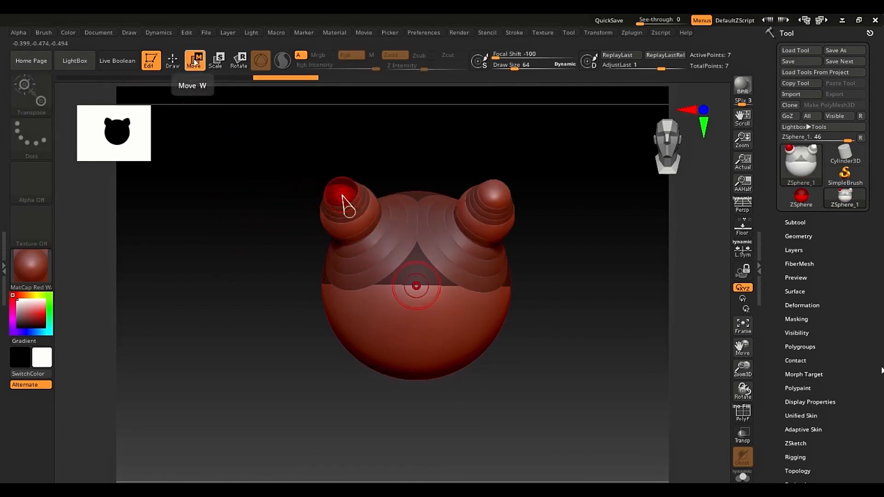
{"action": "left_click_drag", "start_coordinate": [353, 188], "coordinate": [262, 146]}
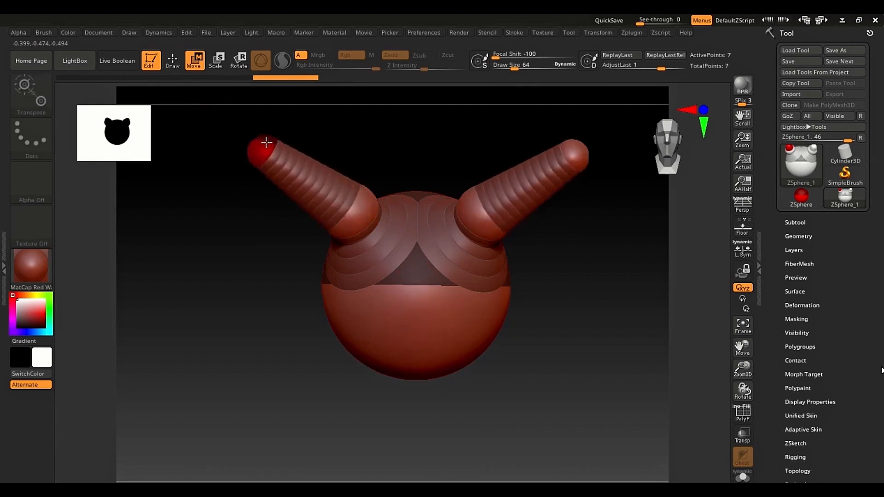
{"action": "left_click_drag", "start_coordinate": [355, 203], "coordinate": [311, 223]}
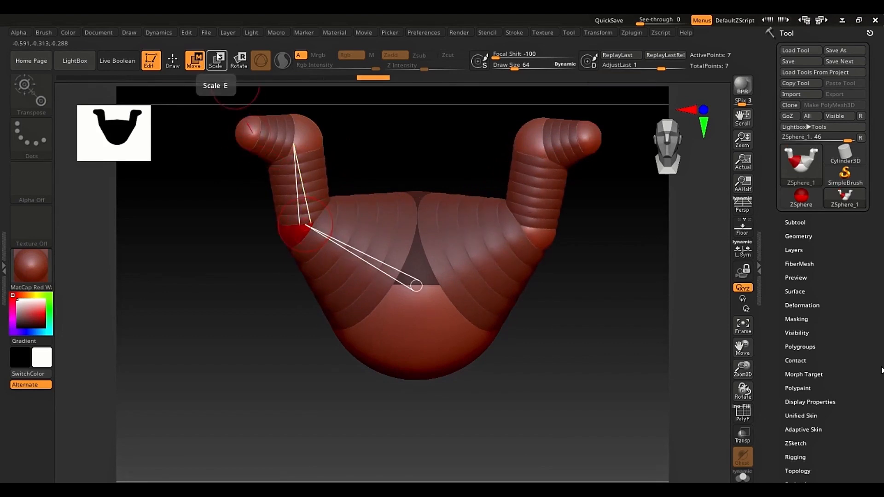
Scale up the middle and end ZSpheres of the mirrored arms and rotate the upper arm segments outward.
{"action": "left_click", "coordinate": [218, 57]}
{"action": "left_click_drag", "start_coordinate": [314, 132], "coordinate": [131, 164]}
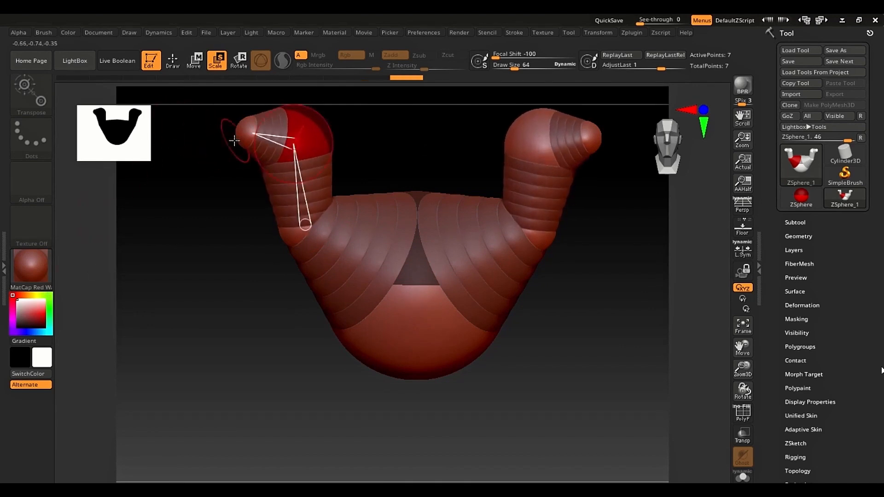
{"action": "left_click_drag", "start_coordinate": [234, 140], "coordinate": [231, 103]}
{"action": "left_click", "coordinate": [239, 59]}
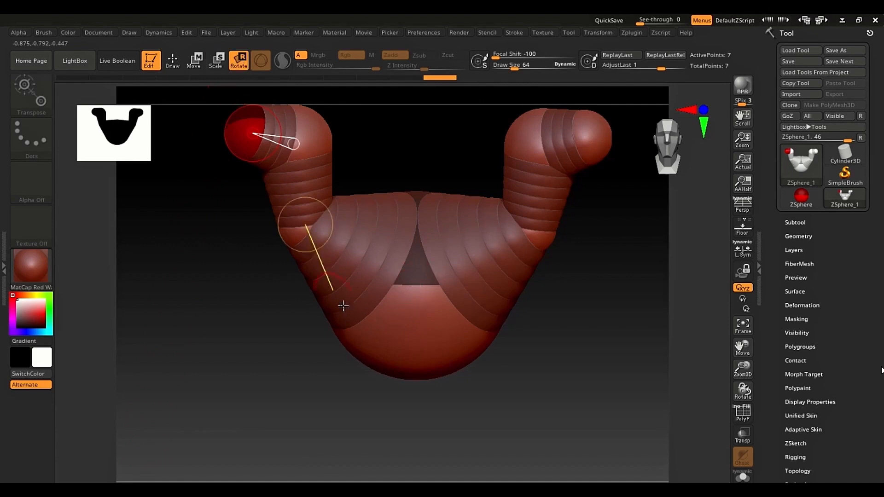
{"action": "mouse_move", "coordinate": [323, 237]}
{"action": "left_mouse_down"}
{"action": "mouse_move", "coordinate": [292, 381]}
{"action": "mouse_move", "coordinate": [642, 221]}
{"action": "mouse_move", "coordinate": [114, 272]}
{"action": "mouse_move", "coordinate": [328, 223]}
{"action": "left_mouse_up"}
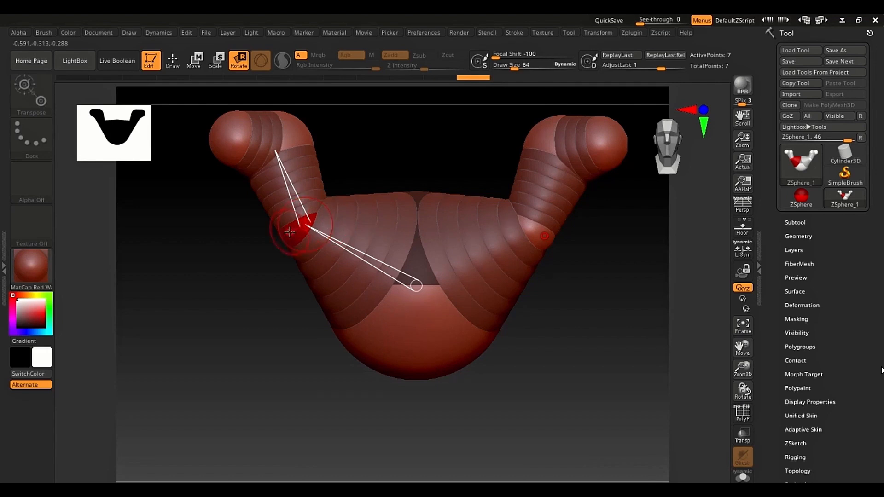
Undo the mirrored arms and all their edits back to the single root ZSphere.
{"action": "key", "text": "ctrl"}
{"action": "key", "text": "ctrl+z"}
{"action": "key", "text": "ctrl+z"}
{"action": "key", "text": "ctrl+z"}
{"action": "key", "text": "ctrl+z"}
{"action": "key", "text": "ctrl+z"}
{"action": "key", "text": "ctrl+z"}
{"action": "key", "text": "ctrl+z"}
{"action": "key", "text": "ctrl+z"}
{"action": "key", "text": "ctrl+z"}
{"action": "key", "text": "ctrl+z"}
{"action": "key", "text": "ctrl+z"}
{"action": "key", "text": "ctrl+z"}
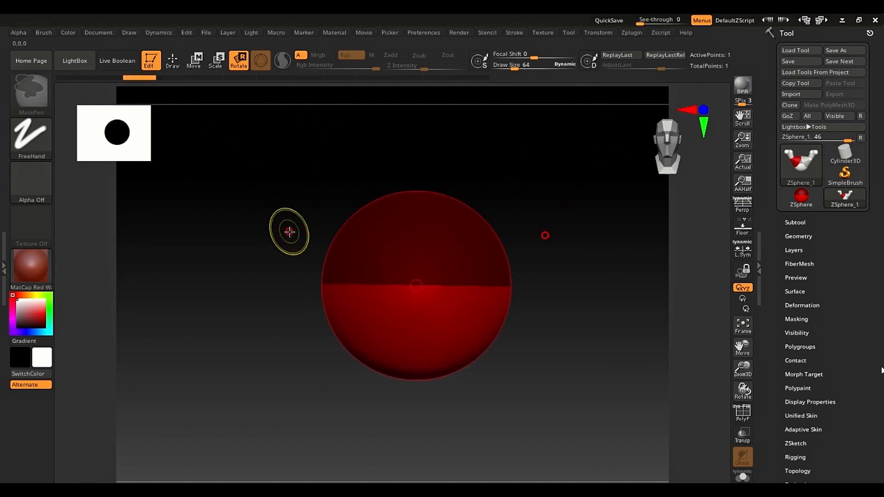
Draw two chained pairs of mirrored child ZSpheres on the upper root sphere and move the end spheres straight up.
{"action": "left_click", "coordinate": [175, 64]}
{"action": "left_click_drag", "start_coordinate": [350, 237], "coordinate": [365, 275]}
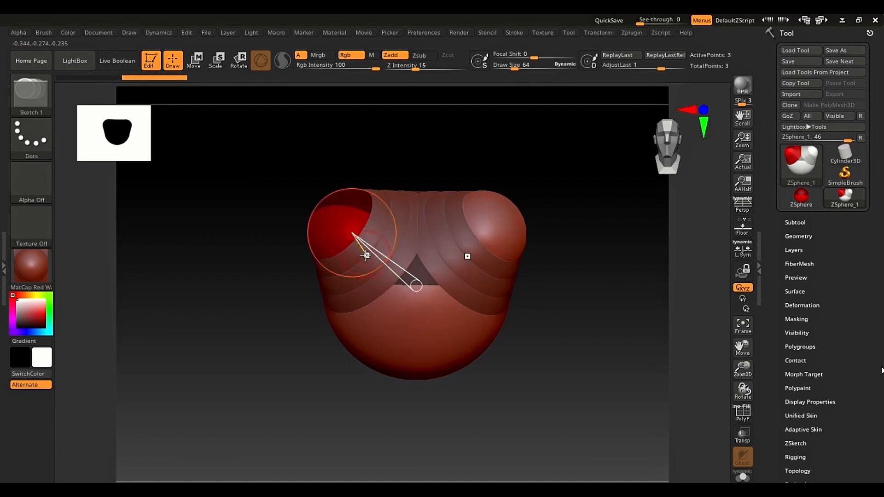
{"action": "mouse_move", "coordinate": [324, 202]}
{"action": "left_mouse_down"}
{"action": "mouse_move", "coordinate": [325, 223]}
{"action": "mouse_move", "coordinate": [313, 205]}
{"action": "left_mouse_up"}
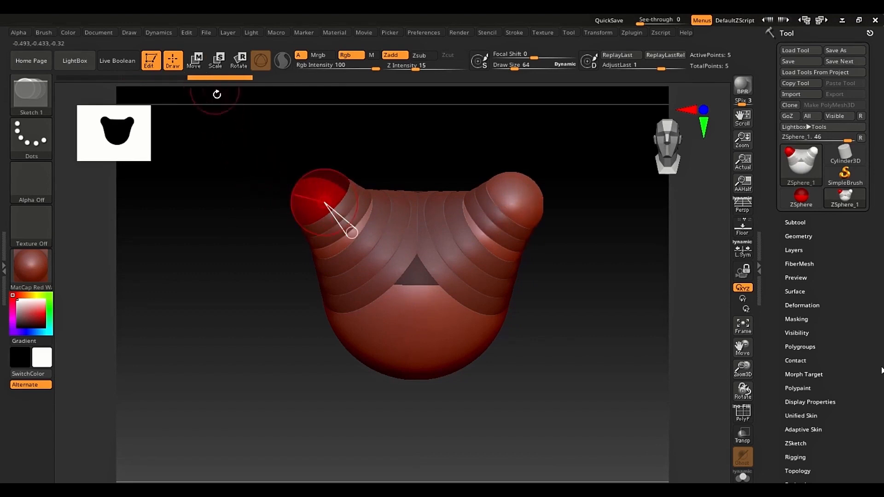
{"action": "key", "text": "w"}
{"action": "left_click_drag", "start_coordinate": [308, 195], "coordinate": [308, 94]}
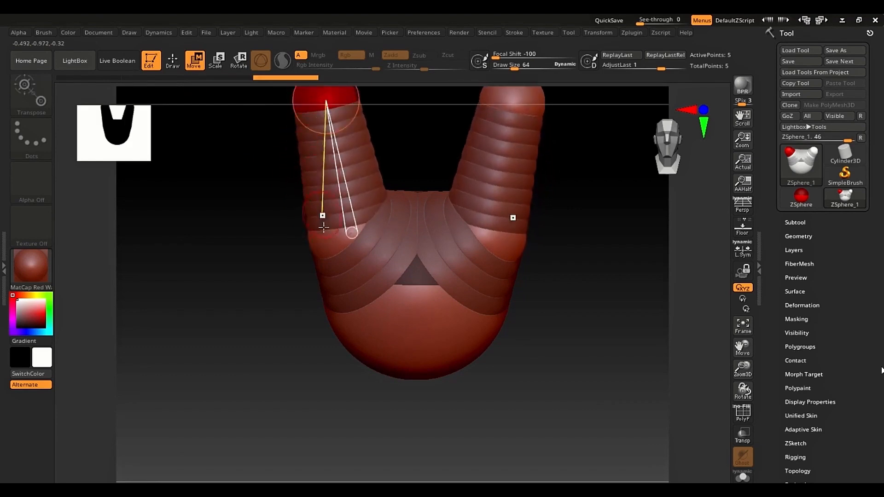
Add another mirrored pair of ZSpheres at the arm tips and move them up and outward.
{"action": "key", "text": "f"}
{"action": "left_click", "coordinate": [172, 61]}
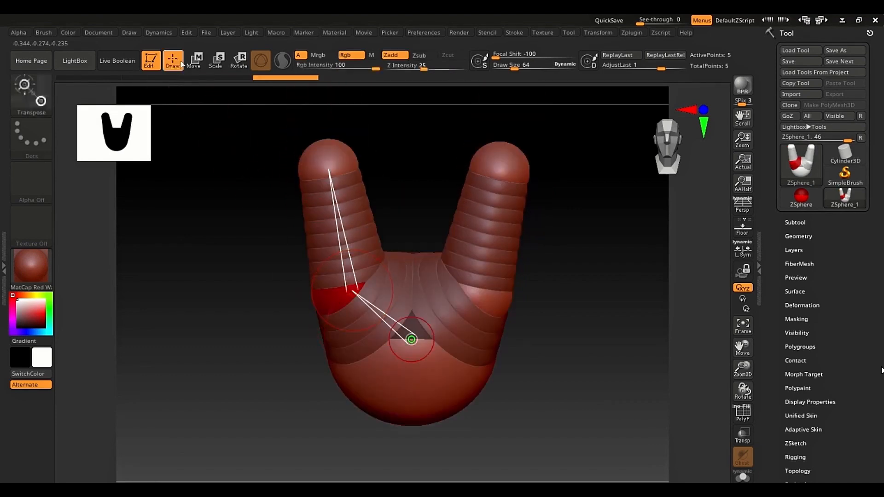
{"action": "mouse_move", "coordinate": [328, 147]}
{"action": "left_mouse_down"}
{"action": "mouse_move", "coordinate": [329, 112]}
{"action": "mouse_move", "coordinate": [270, 89]}
{"action": "mouse_move", "coordinate": [280, 101]}
{"action": "mouse_move", "coordinate": [248, 95]}
{"action": "left_mouse_up"}
{"action": "key", "text": "w"}
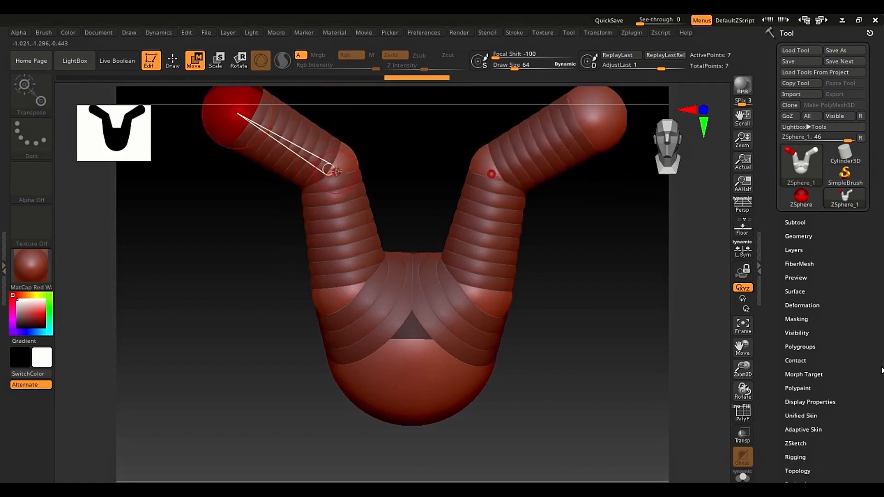
{"action": "left_click", "coordinate": [340, 159]}
{"action": "left_click", "coordinate": [329, 300]}
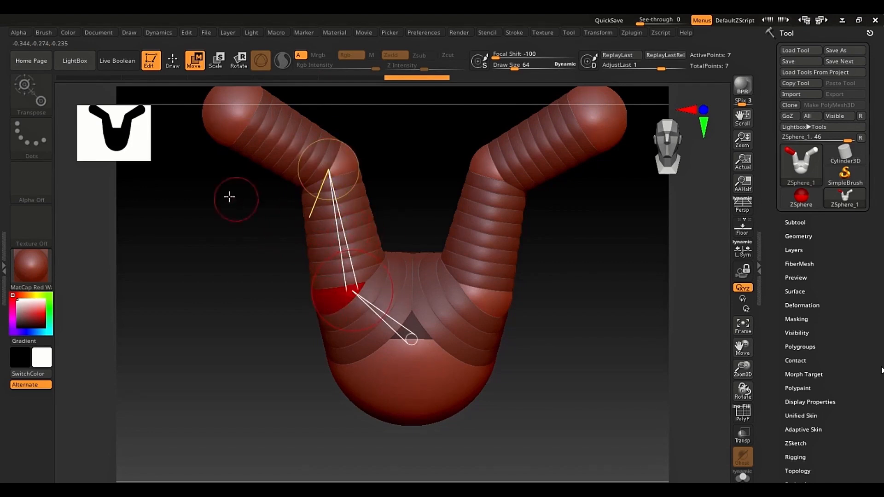
Insert a mirrored ZSphere midway along the lower arm segments and move it outward to form elbows.
{"action": "left_click", "coordinate": [172, 61]}
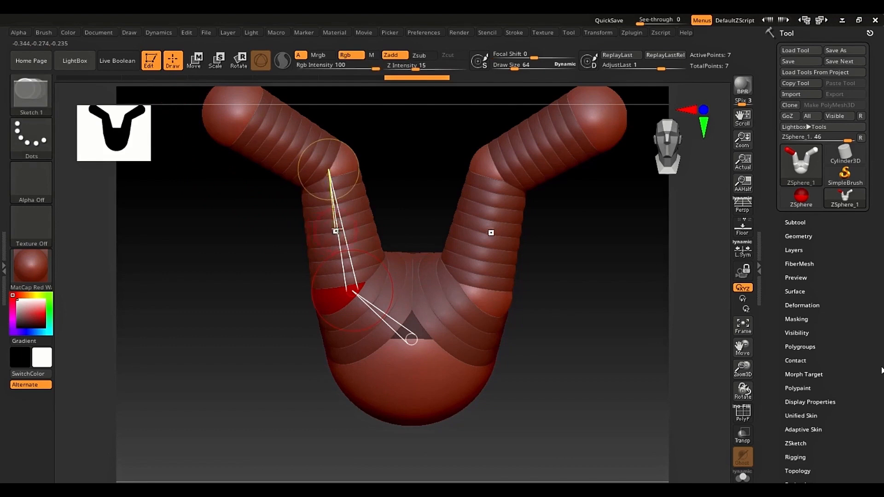
{"action": "left_click", "coordinate": [357, 225]}
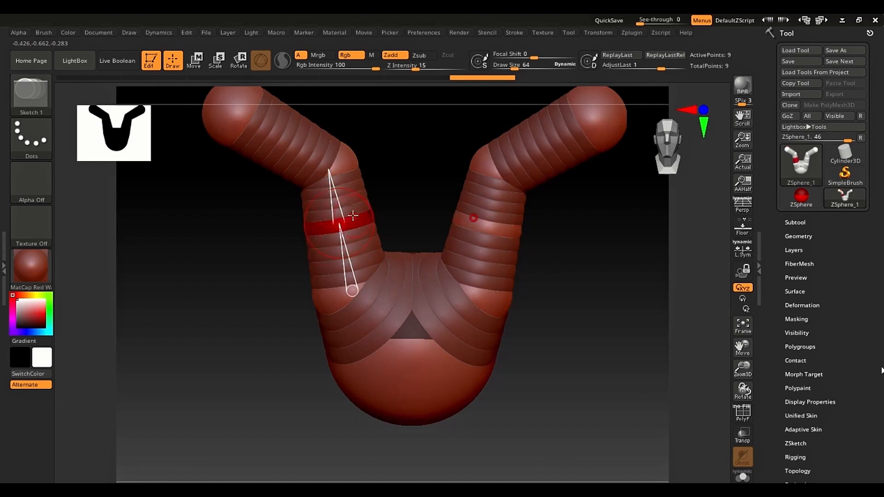
{"action": "left_click", "coordinate": [192, 67]}
{"action": "left_click_drag", "start_coordinate": [321, 225], "coordinate": [233, 256]}
Rotate the segments of the mirrored arms about their joints to spread the arms outward.
{"action": "key", "text": "r"}
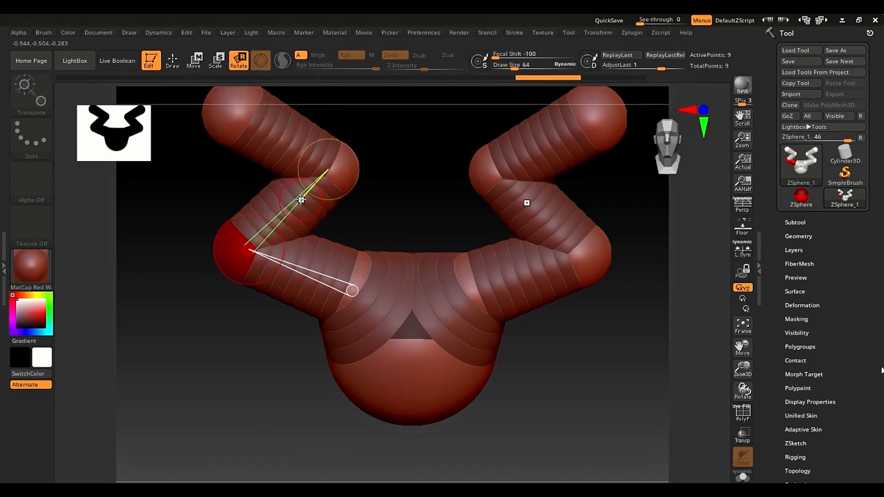
{"action": "left_click_drag", "start_coordinate": [301, 199], "coordinate": [306, 167]}
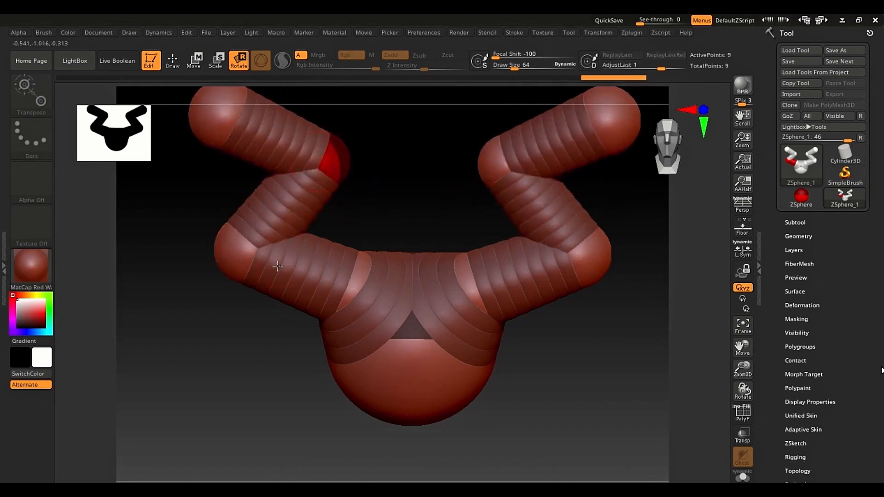
{"action": "mouse_move", "coordinate": [278, 266]}
{"action": "left_mouse_down"}
{"action": "mouse_move", "coordinate": [270, 296]}
{"action": "mouse_move", "coordinate": [276, 258]}
{"action": "mouse_move", "coordinate": [267, 293]}
{"action": "mouse_move", "coordinate": [273, 269]}
{"action": "left_mouse_up"}
{"action": "left_click_drag", "start_coordinate": [236, 124], "coordinate": [315, 153]}
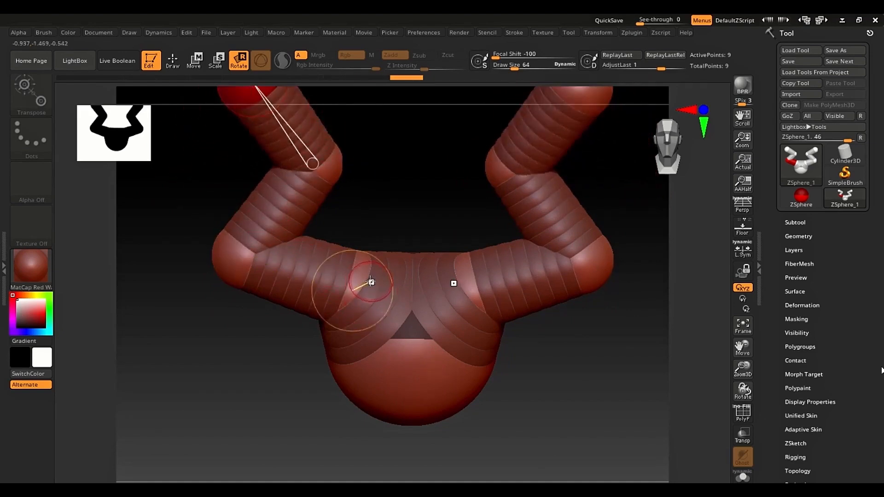
{"action": "left_click_drag", "start_coordinate": [371, 282], "coordinate": [315, 261]}
Scale the mirrored ZSpheres at the upper arm joints.
{"action": "left_click", "coordinate": [222, 106]}
{"action": "left_click", "coordinate": [221, 59]}
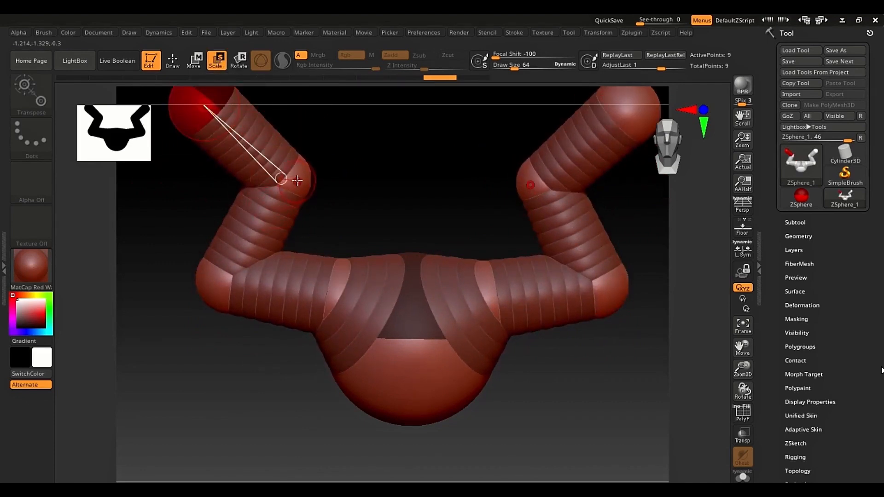
{"action": "left_click_drag", "start_coordinate": [297, 181], "coordinate": [353, 189]}
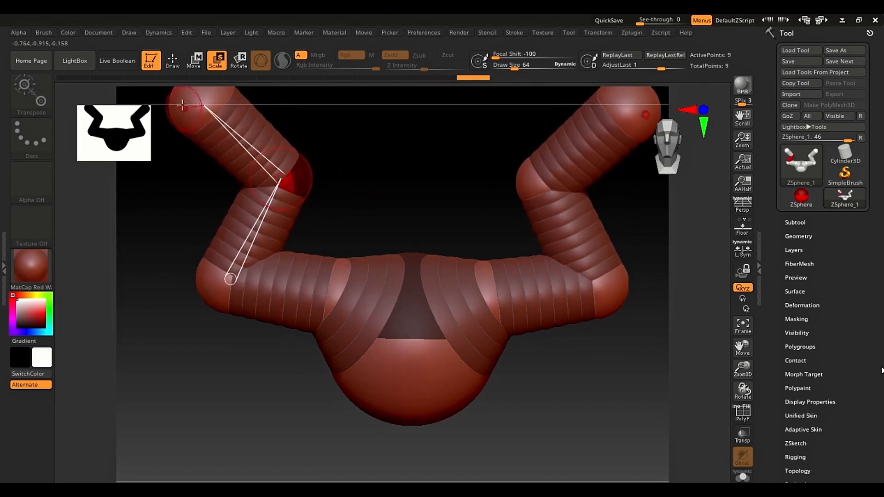
Draw a small mirrored pair of child ZSpheres on top of the body between the arms.
{"action": "left_click", "coordinate": [173, 63]}
{"action": "right_click_drag", "start_coordinate": [402, 260], "coordinate": [389, 285]}
{"action": "left_click_drag", "start_coordinate": [399, 257], "coordinate": [400, 272]}
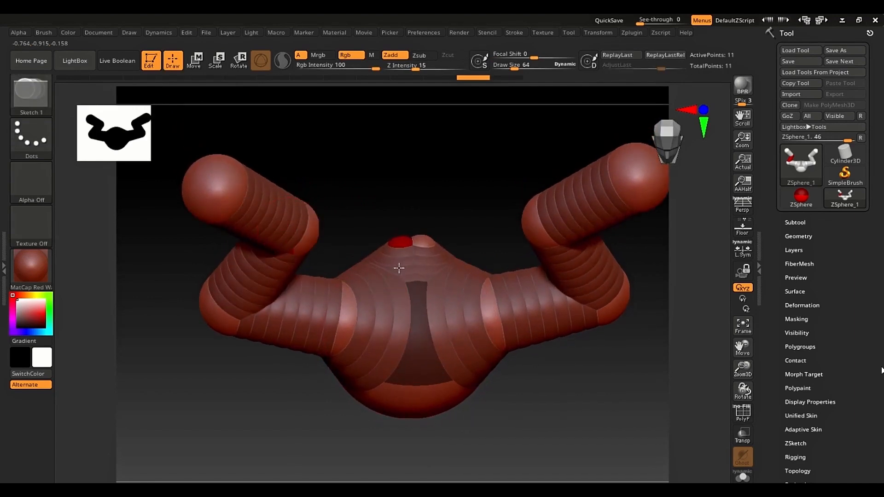
Move the small mirrored ZSphere pair to the upper front of the body, between the arms.
{"action": "key", "text": "w"}
{"action": "right_click_drag", "start_coordinate": [416, 201], "coordinate": [415, 245]}
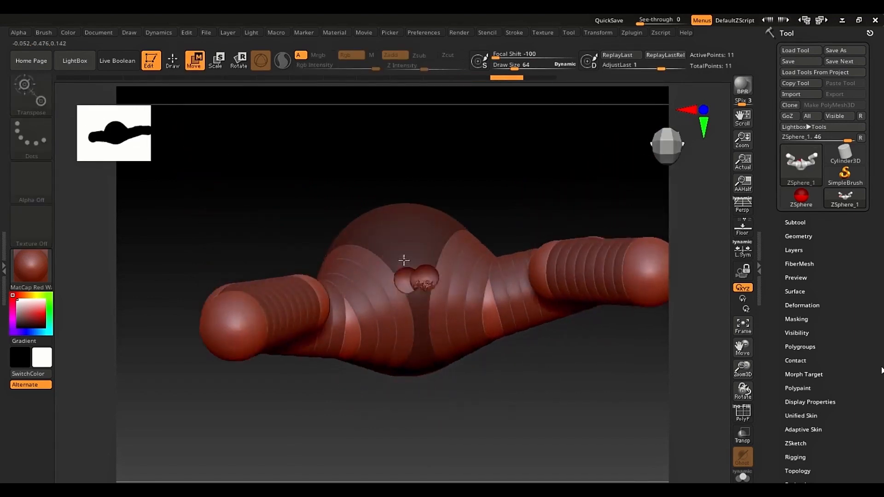
{"action": "mouse_move", "coordinate": [408, 271]}
{"action": "left_mouse_down"}
{"action": "mouse_move", "coordinate": [410, 284]}
{"action": "mouse_move", "coordinate": [410, 276]}
{"action": "left_mouse_up"}
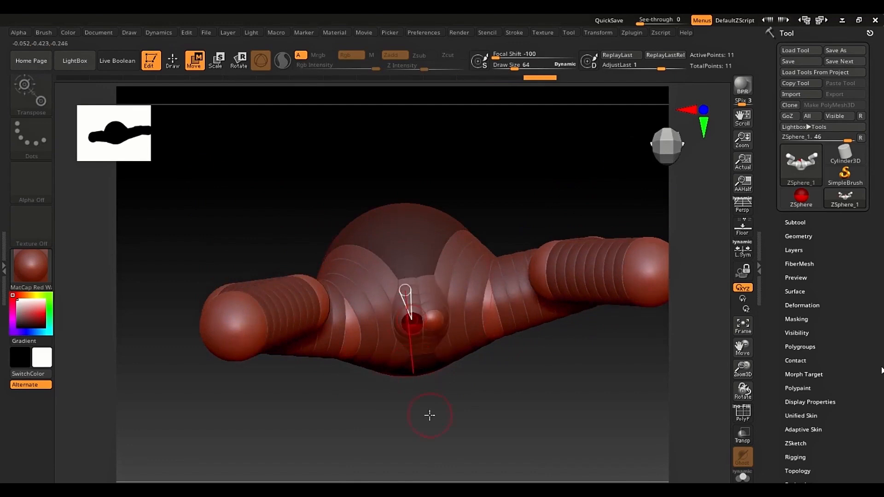
{"action": "right_click_drag", "start_coordinate": [429, 415], "coordinate": [402, 271]}
{"action": "left_click_drag", "start_coordinate": [406, 275], "coordinate": [405, 338]}
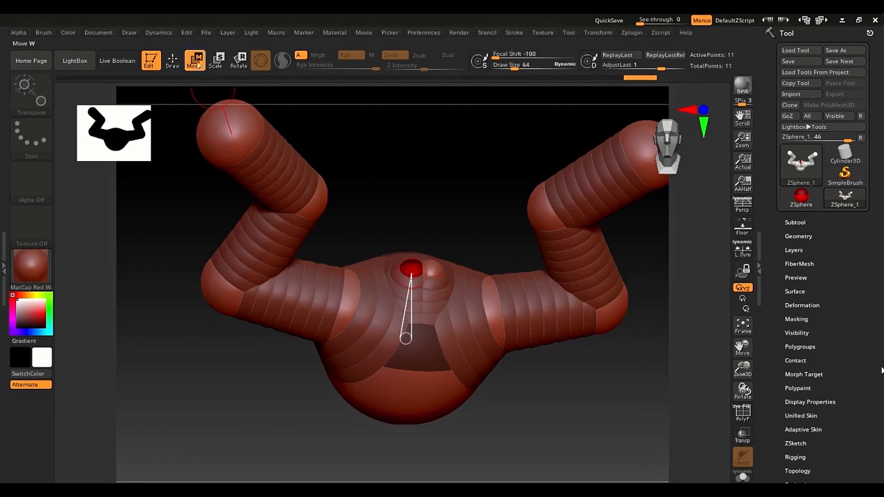
{"action": "left_click", "coordinate": [173, 61]}
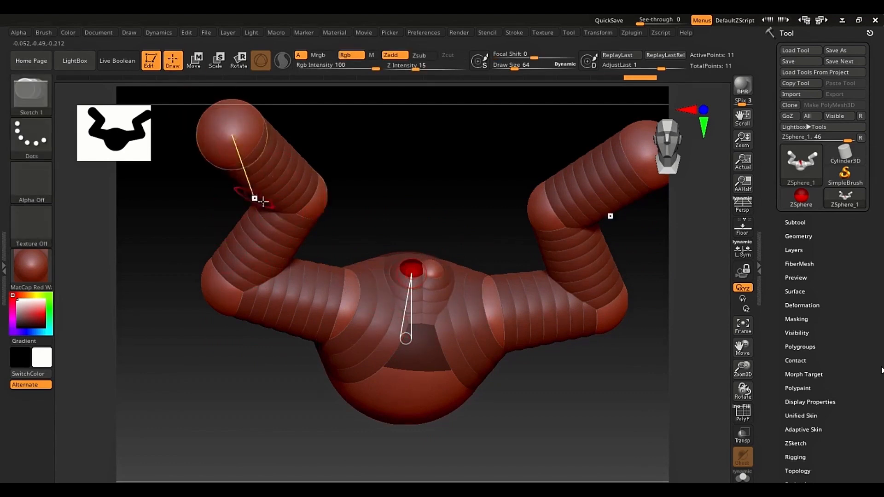
Delete the mirrored ZSpheres at the arm tips and elbows, and the small mirrored pair on top of the body.
{"action": "left_click", "coordinate": [237, 138], "text": "alt"}
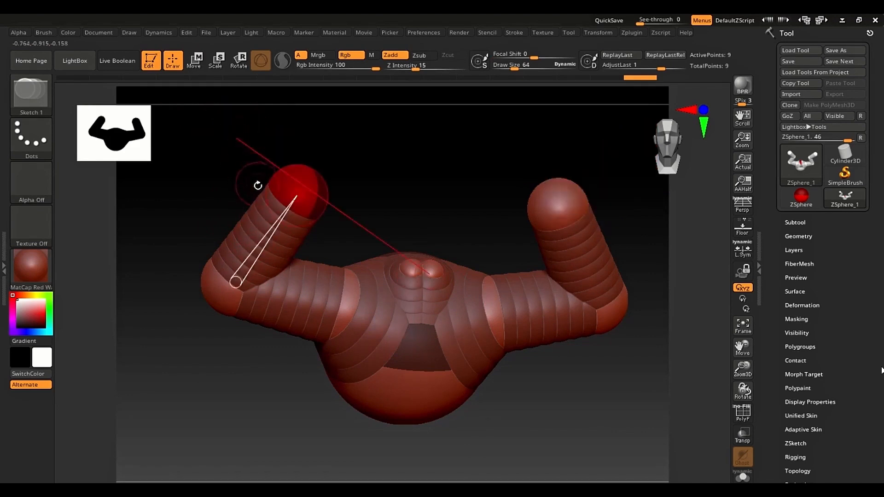
{"action": "left_click", "coordinate": [248, 293], "text": "alt"}
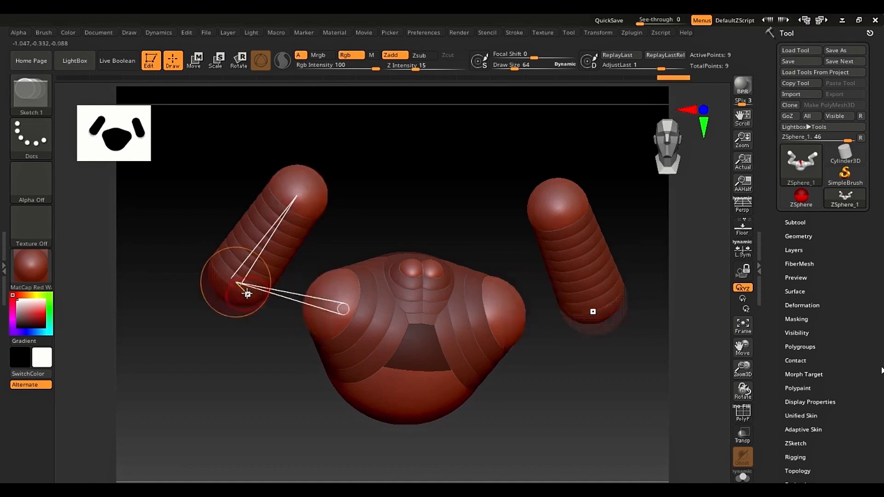
{"action": "left_click", "coordinate": [248, 294], "text": "alt"}
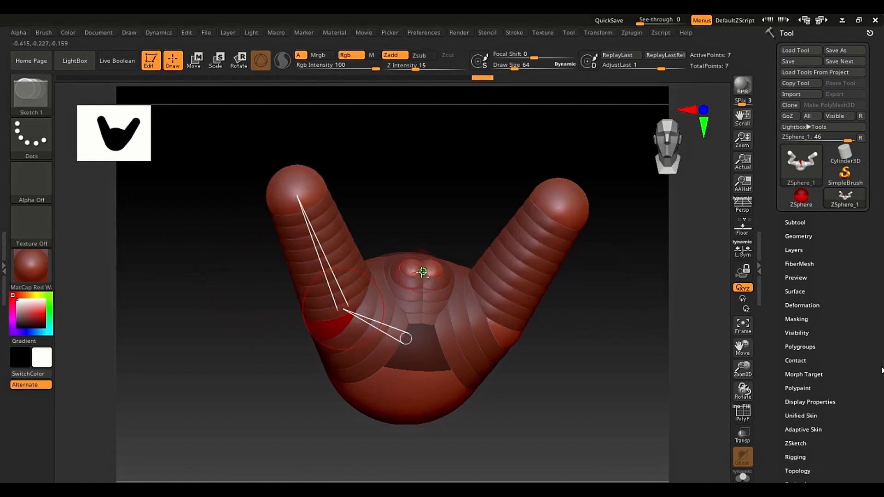
{"action": "left_click", "coordinate": [413, 269], "text": "alt"}
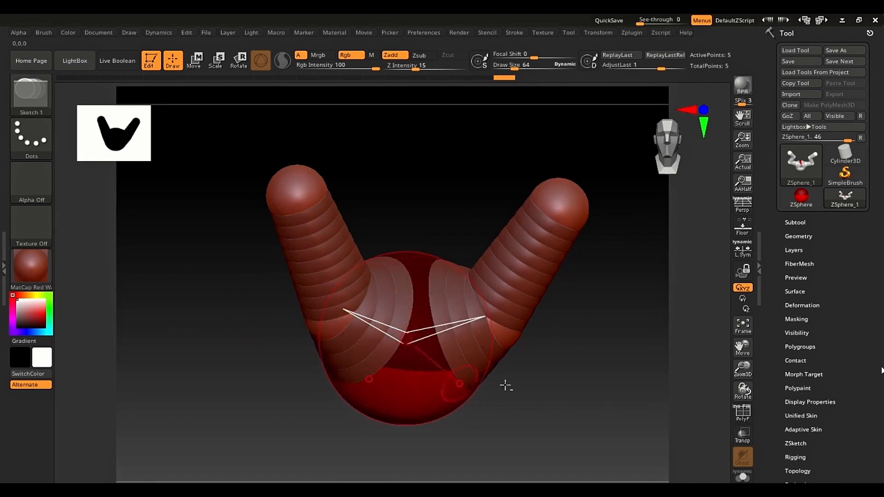
Draw mirrored ZSpheres below the body and extend them downward into a pair of two-segment legs.
{"action": "mouse_move", "coordinate": [505, 385]}
{"action": "left_mouse_down"}
{"action": "mouse_move", "coordinate": [607, 339]}
{"action": "mouse_move", "coordinate": [534, 382]}
{"action": "left_mouse_up"}
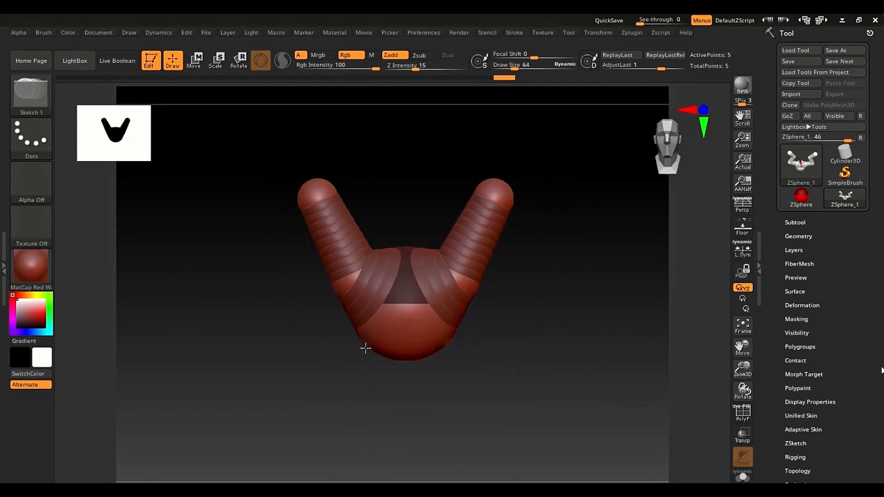
{"action": "mouse_move", "coordinate": [366, 348]}
{"action": "left_mouse_down"}
{"action": "mouse_move", "coordinate": [347, 358]}
{"action": "mouse_move", "coordinate": [341, 351]}
{"action": "mouse_move", "coordinate": [319, 369]}
{"action": "mouse_move", "coordinate": [329, 380]}
{"action": "mouse_move", "coordinate": [328, 431]}
{"action": "mouse_move", "coordinate": [339, 473]}
{"action": "left_mouse_up"}
{"action": "key", "text": "w"}
{"action": "key", "text": "q"}
{"action": "key", "text": "w"}
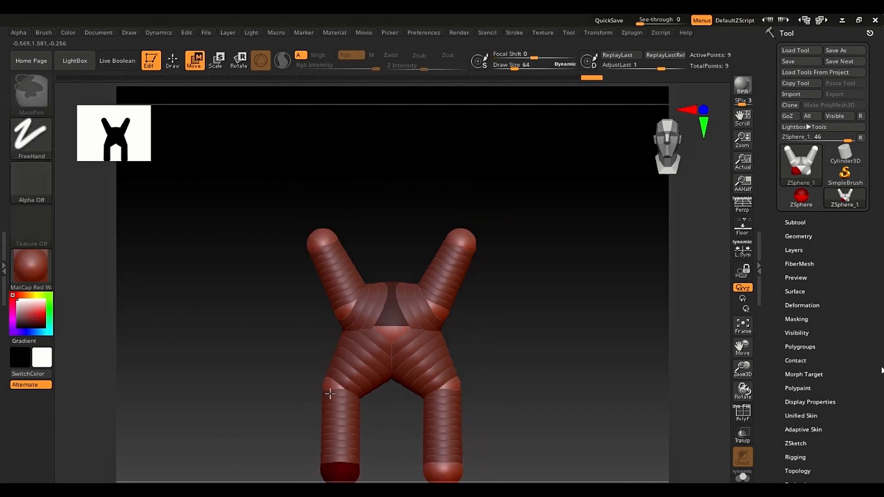
Undo the leg and arm edits back to the single root ZSphere.
{"action": "key", "text": "ctrl+z"}
{"action": "key", "text": "ctrl+z"}
{"action": "key", "text": "ctrl+z"}
{"action": "key", "text": "ctrl+z"}
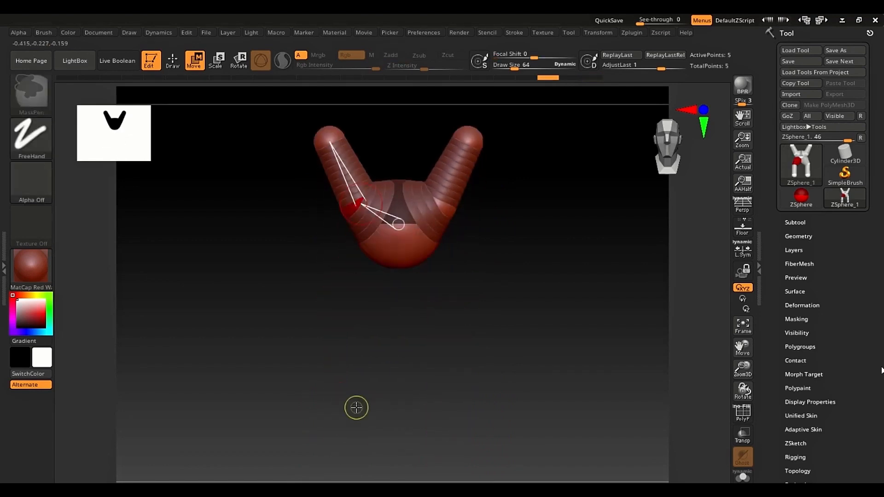
{"action": "key", "text": "ctrl+z"}
{"action": "key", "text": "ctrl+z"}
{"action": "key", "text": "ctrl+z"}
{"action": "key", "text": "ctrl+z"}
{"action": "key", "text": "ctrl+z"}
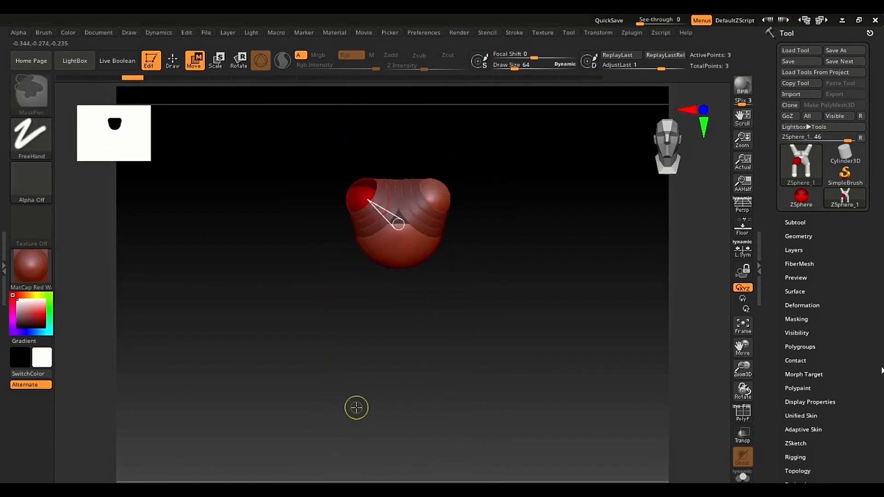
{"action": "key", "text": "ctrl+z"}
{"action": "key", "text": "ctrl+z"}
{"action": "key", "text": "ctrl+z"}
Draw a mirrored pair of child ZSpheres on one side of the root ZSphere.
{"action": "right_click_drag", "start_coordinate": [395, 217], "coordinate": [398, 291], "text": "ctrl"}
{"action": "right_click_drag", "start_coordinate": [417, 244], "coordinate": [410, 301], "text": "alt"}
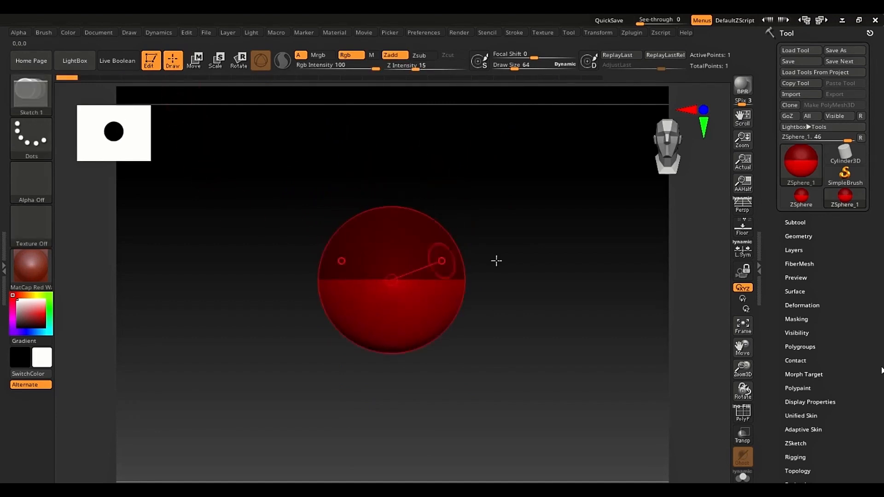
{"action": "mouse_move", "coordinate": [341, 304]}
{"action": "left_mouse_down"}
{"action": "mouse_move", "coordinate": [314, 317]}
{"action": "mouse_move", "coordinate": [537, 355]}
{"action": "mouse_move", "coordinate": [425, 390]}
{"action": "left_mouse_up"}
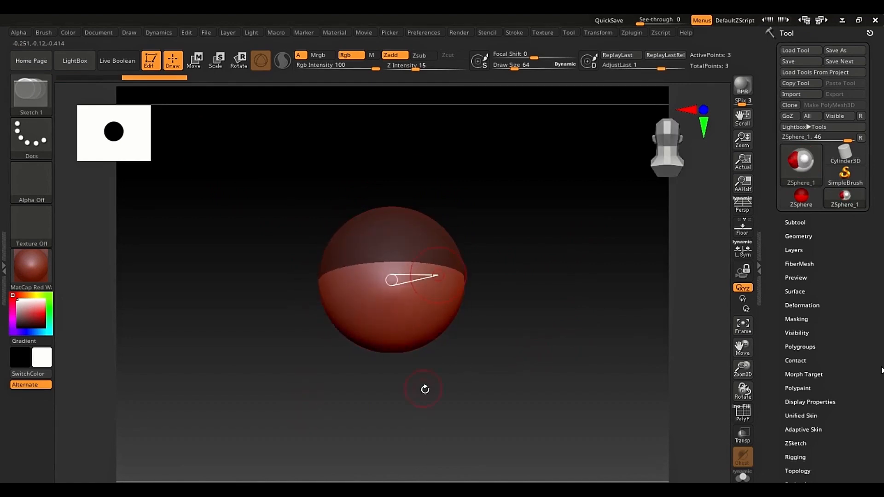
Try drawing a second mirrored pair of child ZSpheres on the opposite side of the root ZSphere.
{"action": "left_click_drag", "start_coordinate": [340, 286], "coordinate": [322, 302]}
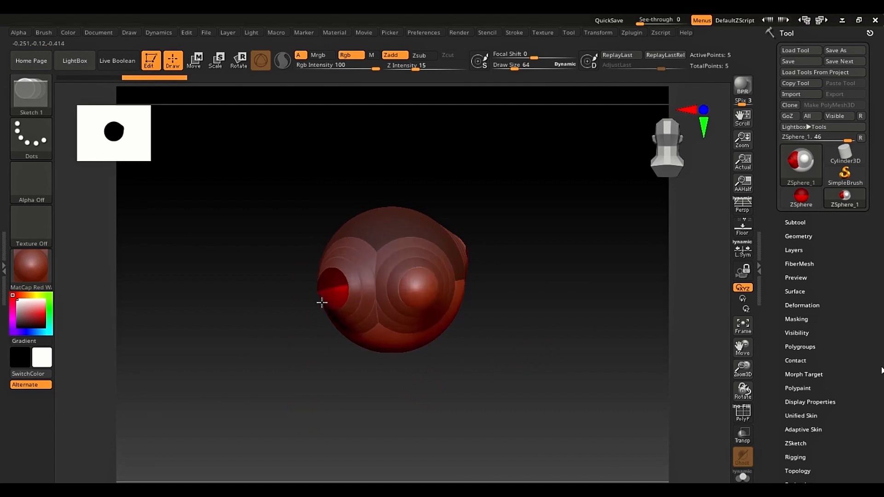
{"action": "key", "text": "ctrl"}
{"action": "key", "text": "ctrl+z"}
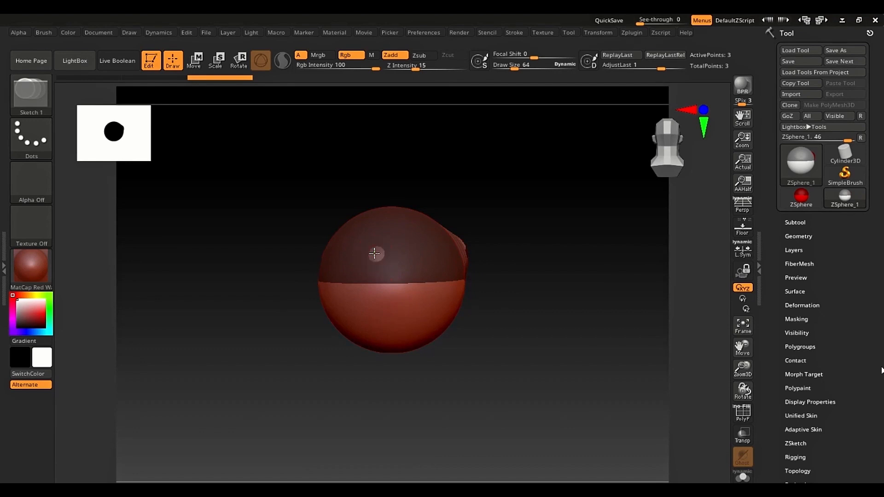
Try drawing one large child ZSphere on the upper part of the root's opposite side.
{"action": "left_click_drag", "start_coordinate": [374, 253], "coordinate": [400, 281]}
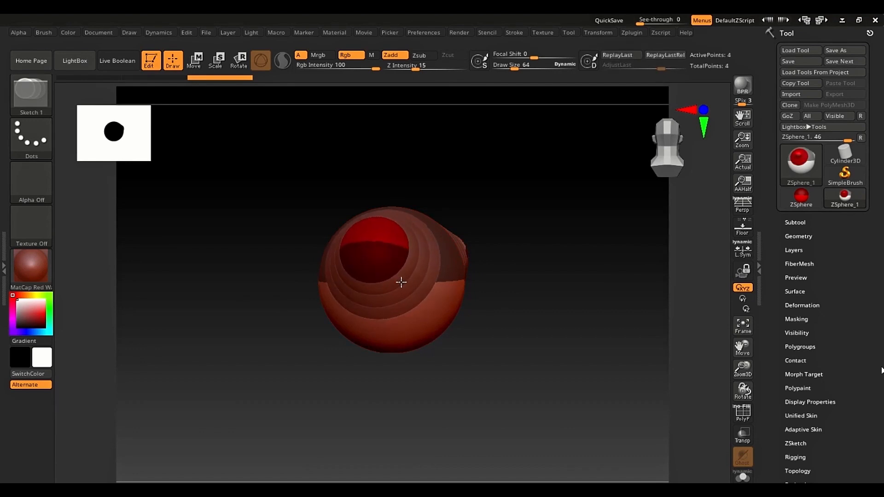
{"action": "left_click_drag", "start_coordinate": [401, 282], "coordinate": [411, 295]}
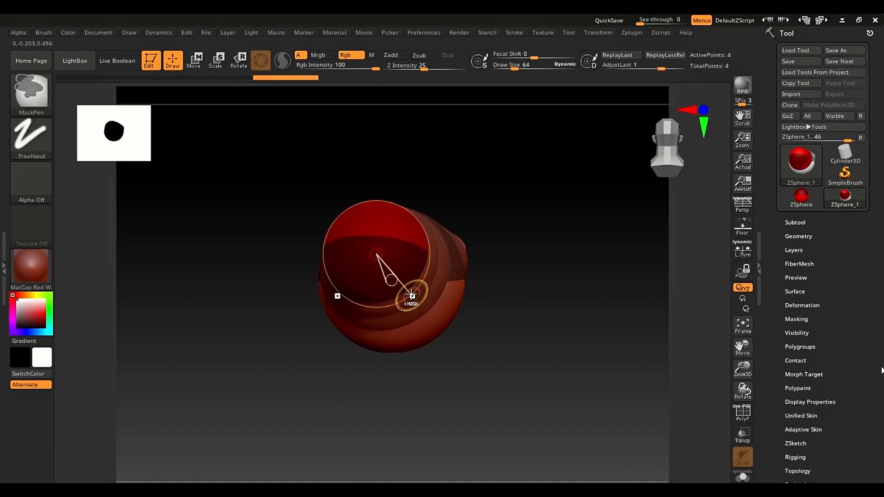
{"action": "key", "text": "ctrl+z"}
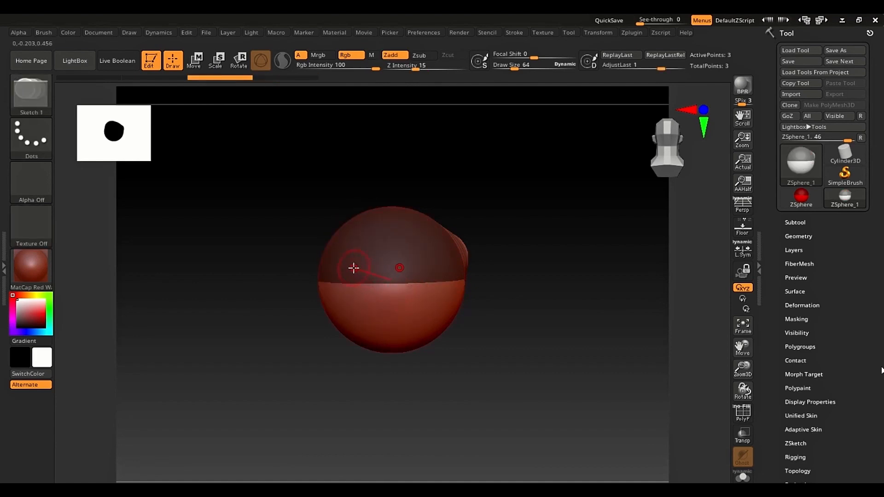
Try drawing a single child ZSphere slightly off the symmetry line on the root, opposite the mirrored pair.
{"action": "left_click_drag", "start_coordinate": [379, 287], "coordinate": [398, 273]}
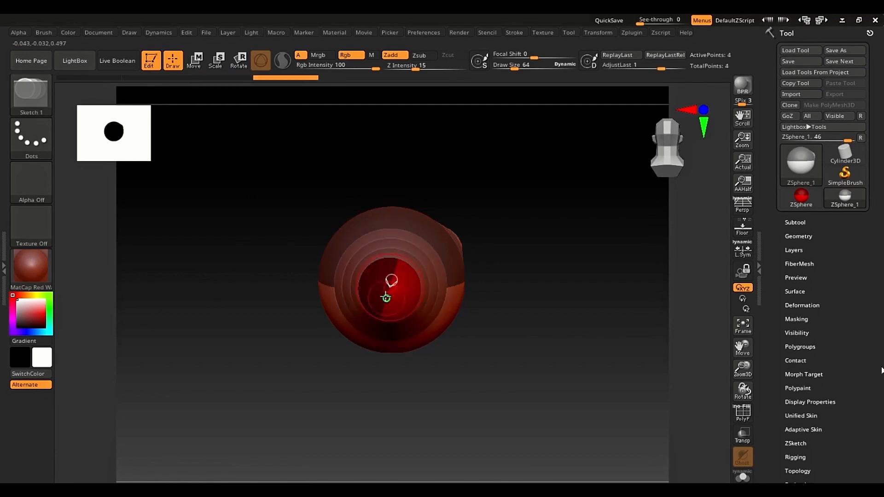
{"action": "left_click_drag", "start_coordinate": [529, 295], "coordinate": [502, 394]}
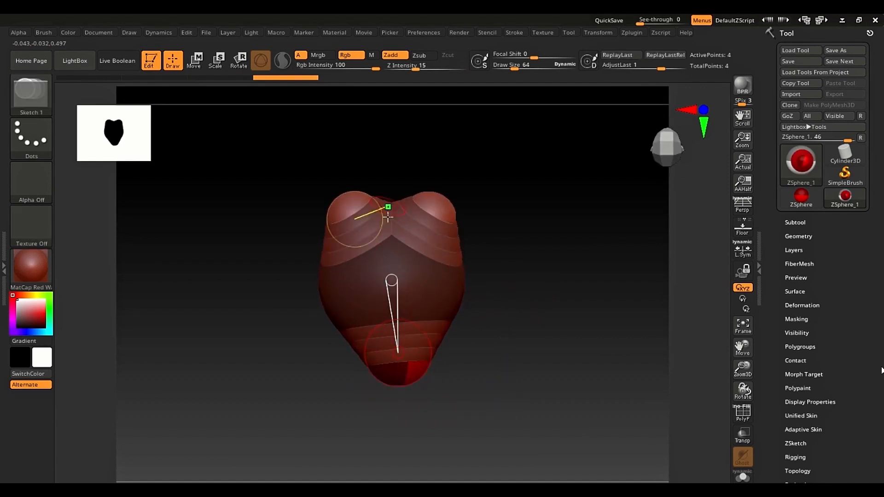
{"action": "left_click", "coordinate": [407, 374], "text": "alt"}
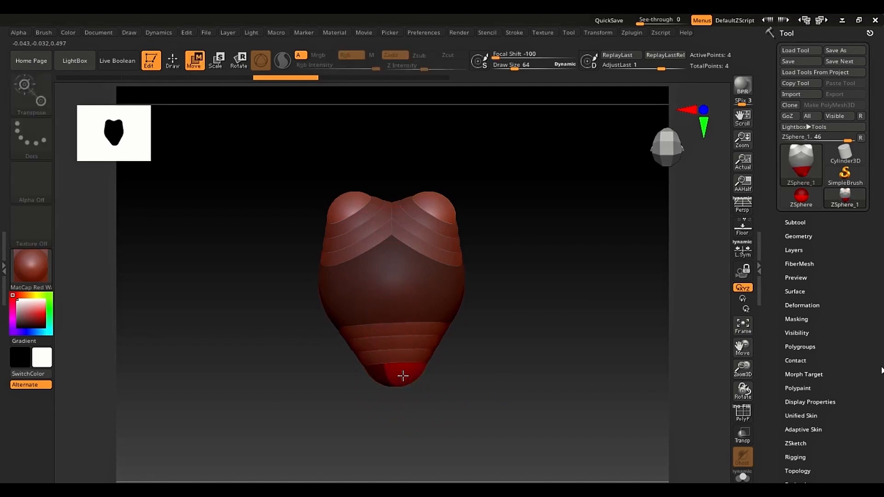
{"action": "key", "text": "w"}
{"action": "key", "text": "ctrl+z"}
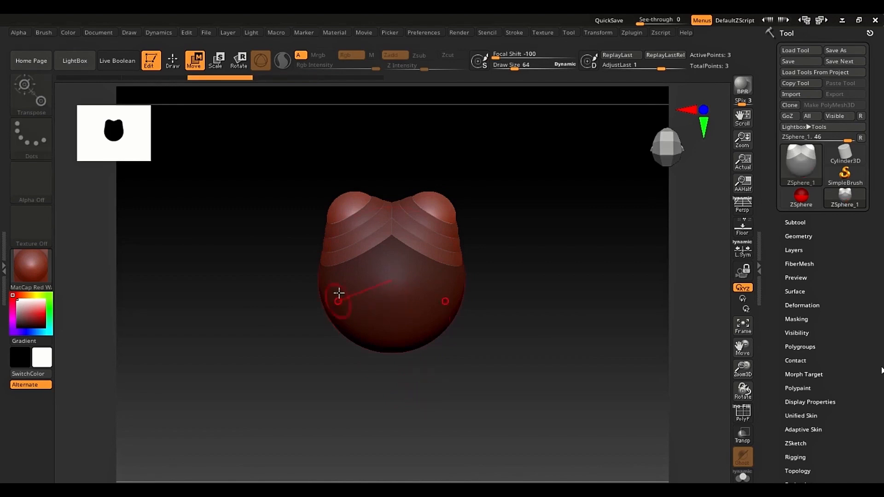
Draw a single child ZSphere centred on the symmetry line opposite the mirrored pair, and move it away to lengthen the body.
{"action": "left_click_drag", "start_coordinate": [418, 385], "coordinate": [325, 332]}
{"action": "key", "text": "q"}
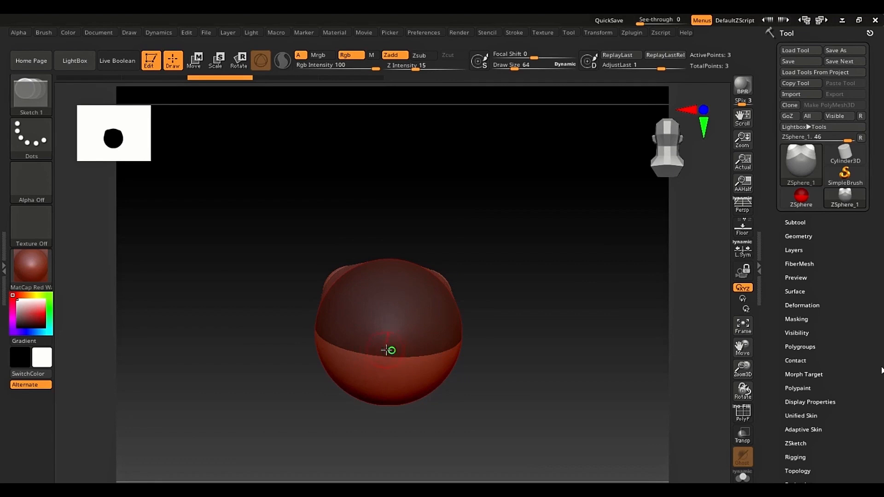
{"action": "left_click_drag", "start_coordinate": [391, 351], "coordinate": [415, 374]}
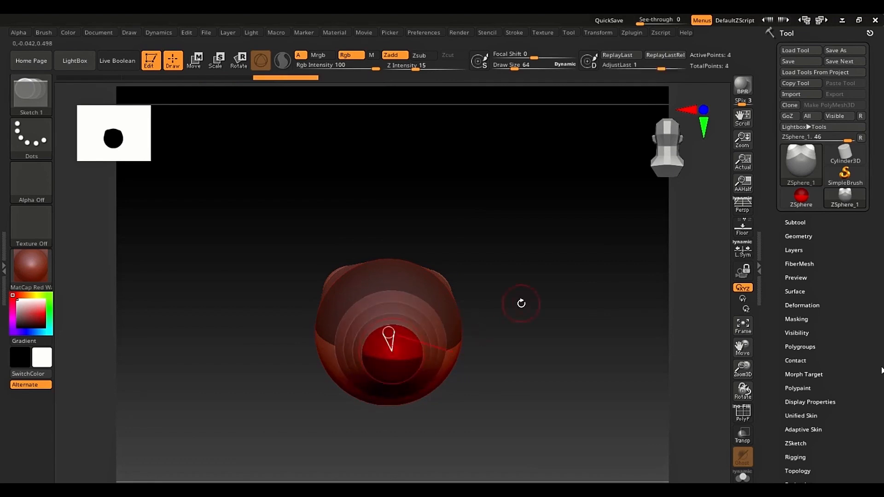
{"action": "left_click_drag", "start_coordinate": [521, 302], "coordinate": [522, 355]}
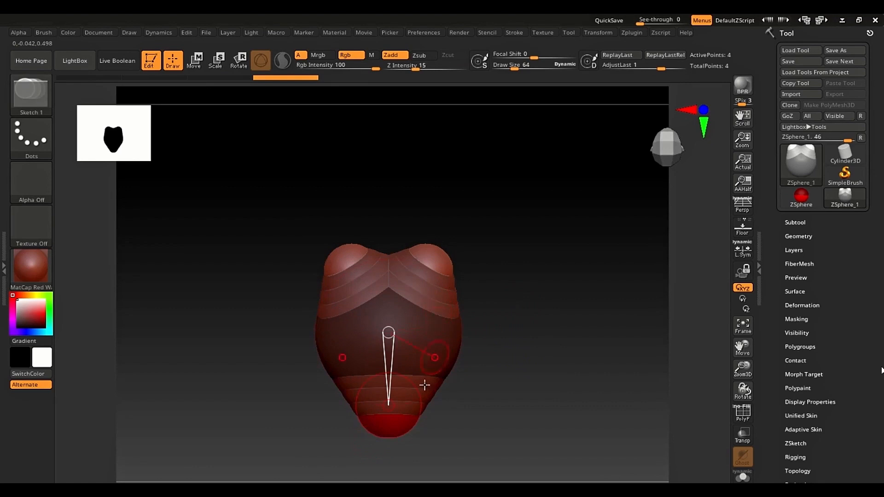
{"action": "key", "text": "w"}
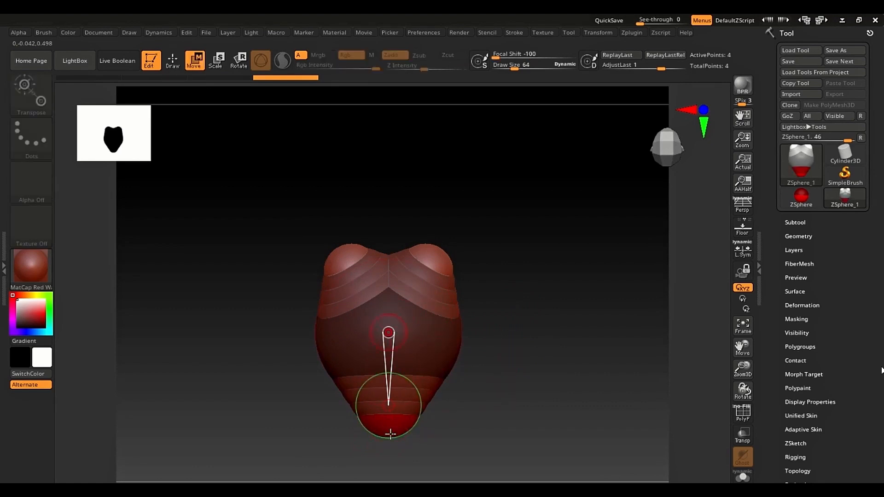
{"action": "left_click_drag", "start_coordinate": [391, 422], "coordinate": [392, 459]}
{"action": "left_click_drag", "start_coordinate": [470, 440], "coordinate": [483, 342], "text": "alt"}
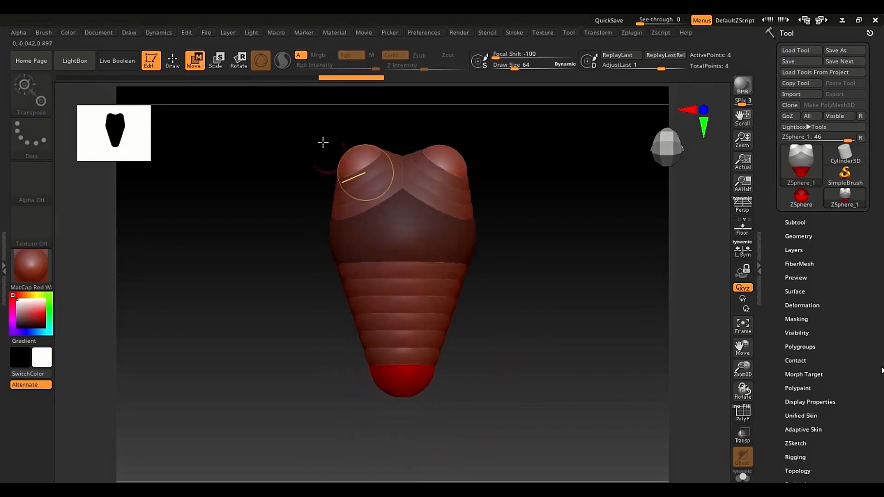
Scale up the end ZSphere of the body to nearly the root's width.
{"action": "left_click", "coordinate": [216, 61]}
{"action": "left_click_drag", "start_coordinate": [363, 387], "coordinate": [230, 468]}
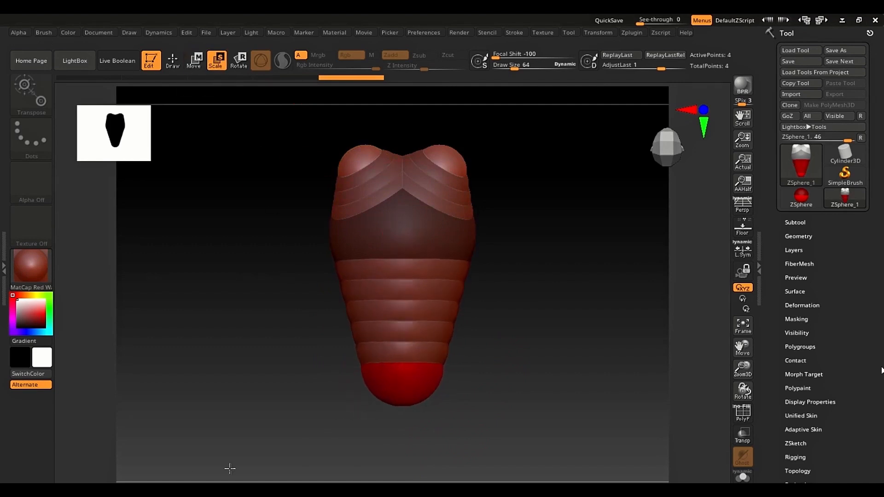
{"action": "left_click_drag", "start_coordinate": [426, 418], "coordinate": [351, 457]}
Extend the body with a chain of centred ZSpheres, drawing the last one at the same size as its parent.
{"action": "mouse_move", "coordinate": [479, 426]}
{"action": "right_mouse_down", "text": "ctrl"}
{"action": "mouse_move", "coordinate": [432, 414]}
{"action": "mouse_move", "coordinate": [446, 357]}
{"action": "right_mouse_up", "text": "ctrl"}
{"action": "key", "text": "q"}
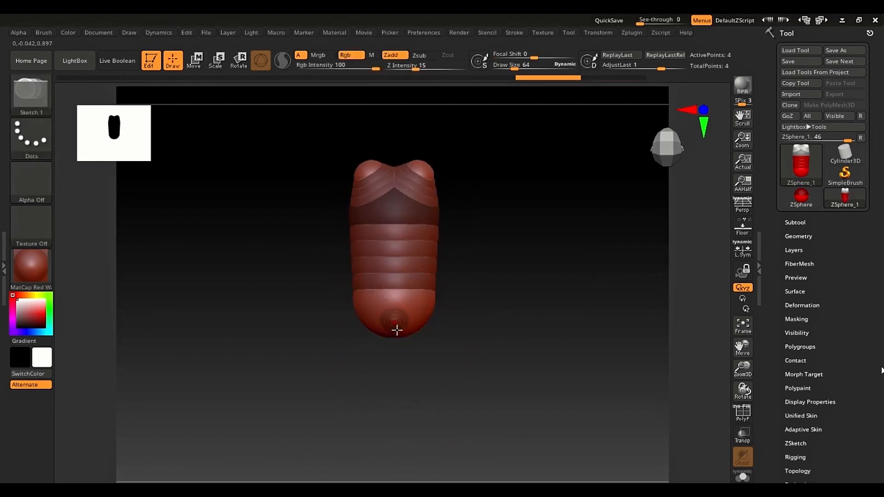
{"action": "mouse_move", "coordinate": [412, 356]}
{"action": "left_mouse_down"}
{"action": "mouse_move", "coordinate": [434, 384]}
{"action": "mouse_move", "coordinate": [395, 369]}
{"action": "mouse_move", "coordinate": [405, 375]}
{"action": "left_mouse_up"}
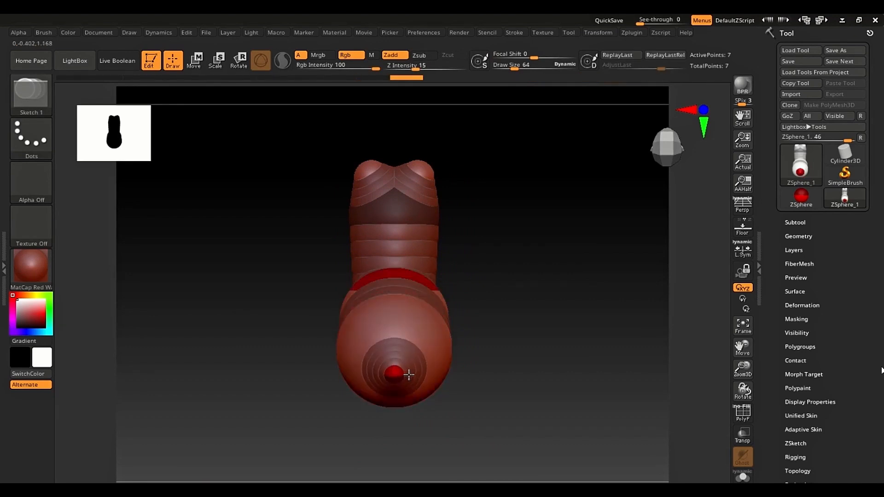
{"action": "key", "text": "ctrl+z"}
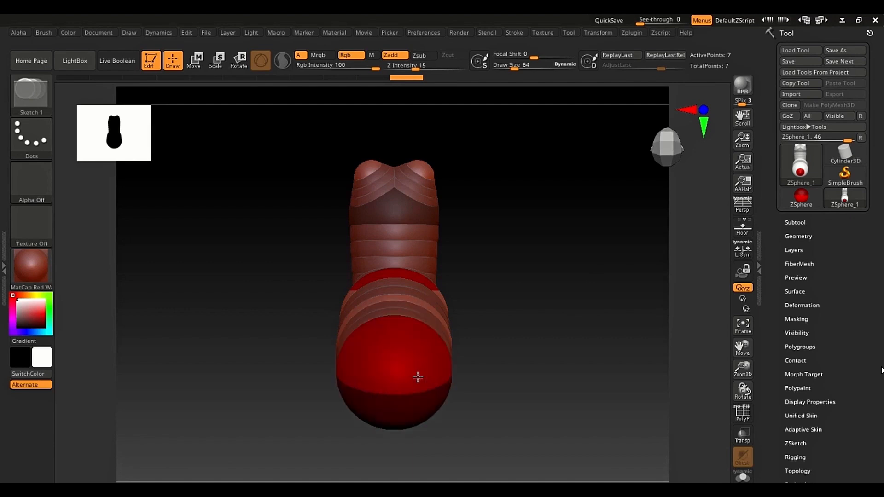
{"action": "left_click_drag", "start_coordinate": [394, 370], "coordinate": [397, 360]}
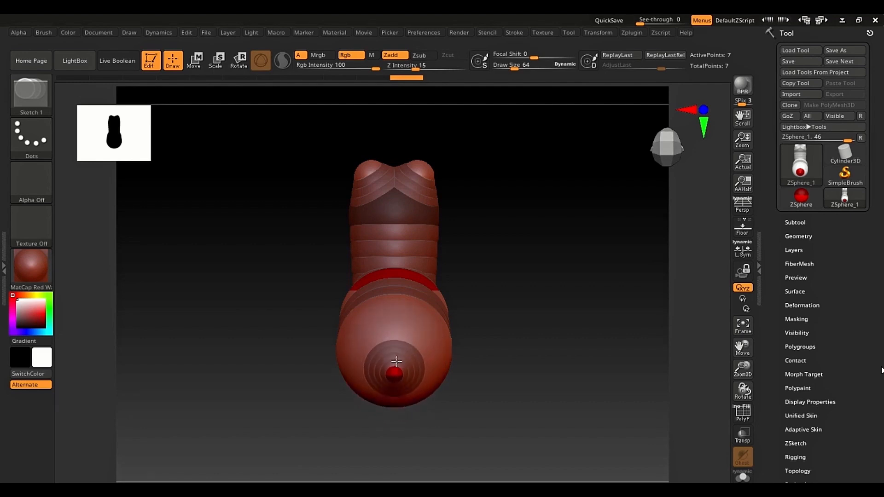
{"action": "left_click_drag", "start_coordinate": [388, 362], "coordinate": [393, 363]}
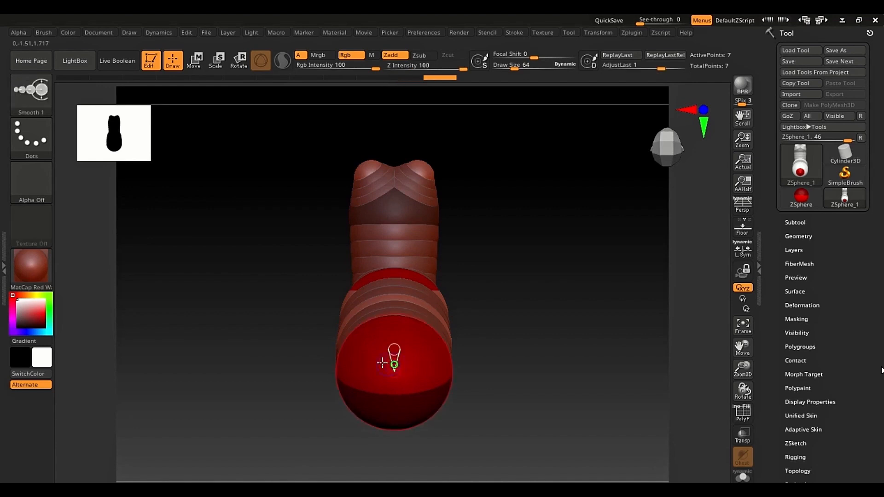
Draw a mirrored pair of hip ZSpheres at the body's lower end and add a second mirrored pair on them.
{"action": "mouse_move", "coordinate": [497, 383]}
{"action": "left_mouse_down"}
{"action": "mouse_move", "coordinate": [548, 384]}
{"action": "mouse_move", "coordinate": [507, 382]}
{"action": "left_mouse_up"}
{"action": "left_click_drag", "start_coordinate": [397, 390], "coordinate": [413, 416]}
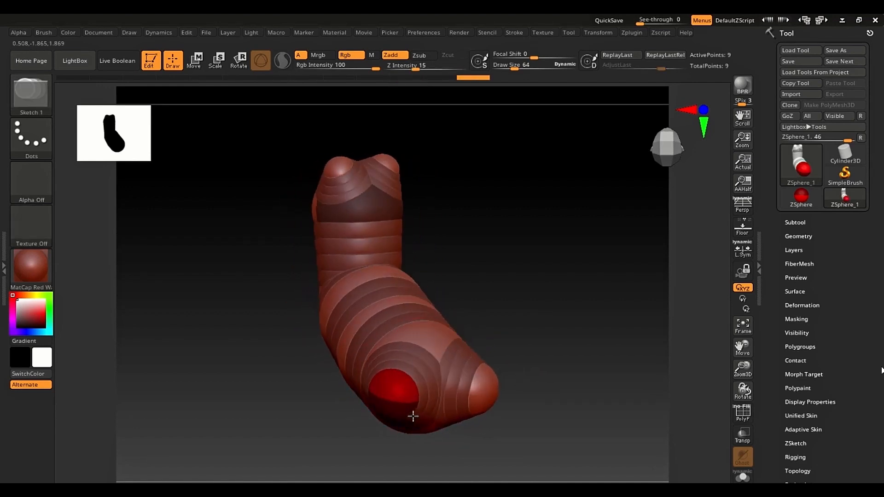
{"action": "left_click_drag", "start_coordinate": [360, 464], "coordinate": [437, 371]}
{"action": "left_click_drag", "start_coordinate": [499, 382], "coordinate": [530, 412]}
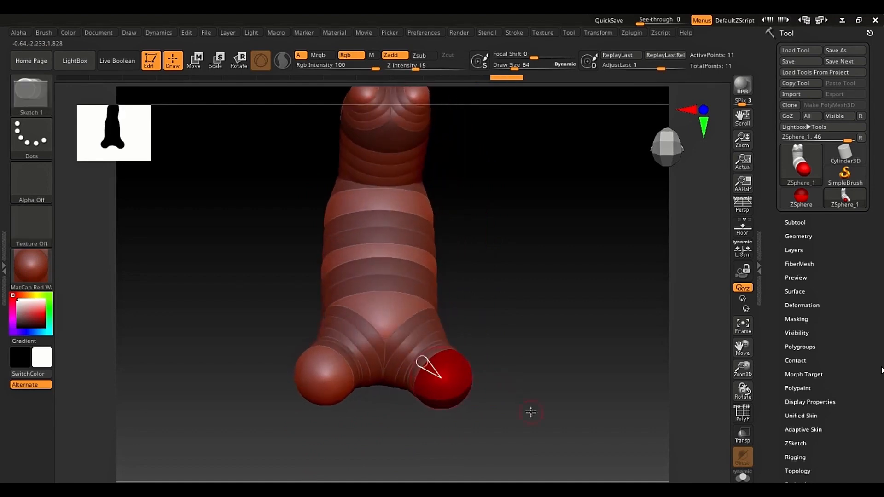
Move the mirrored leg ends outward and the hip ZSpheres downward to shape the legs.
{"action": "key", "text": "w"}
{"action": "left_click_drag", "start_coordinate": [456, 380], "coordinate": [478, 401]}
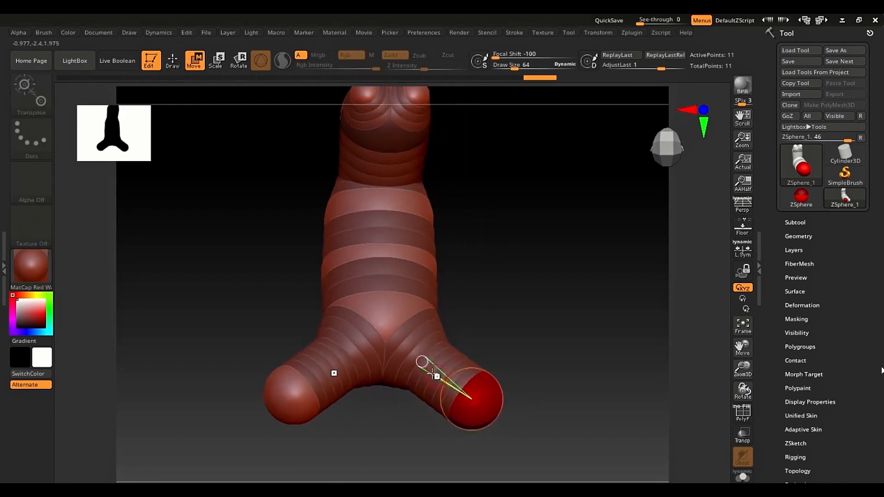
{"action": "left_click_drag", "start_coordinate": [421, 362], "coordinate": [417, 445]}
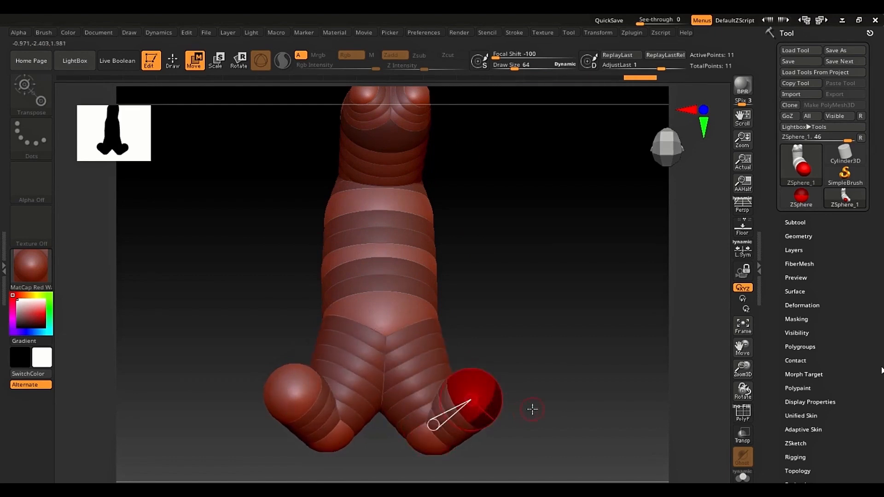
{"action": "left_click_drag", "start_coordinate": [532, 409], "coordinate": [482, 436]}
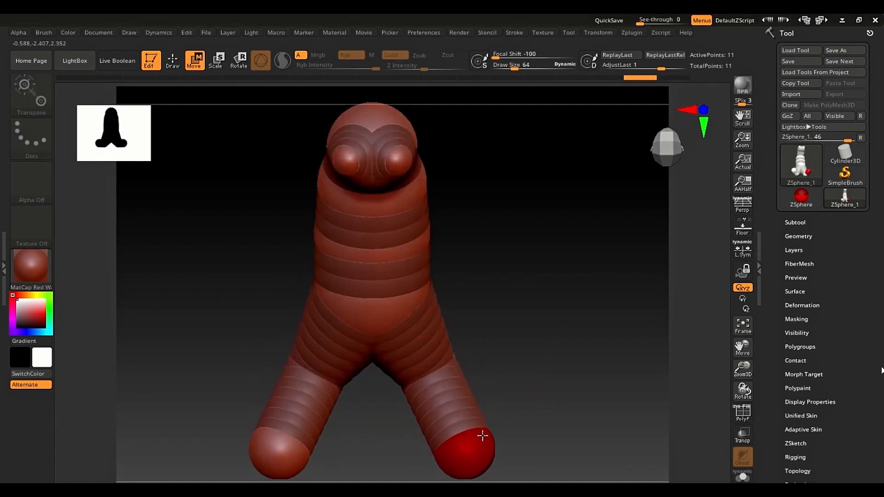
Draw mirrored shoulder ZSpheres at the upper torso and extend them outward and down with another pair to form arms.
{"action": "left_click_drag", "start_coordinate": [449, 300], "coordinate": [479, 282]}
{"action": "key", "text": "q"}
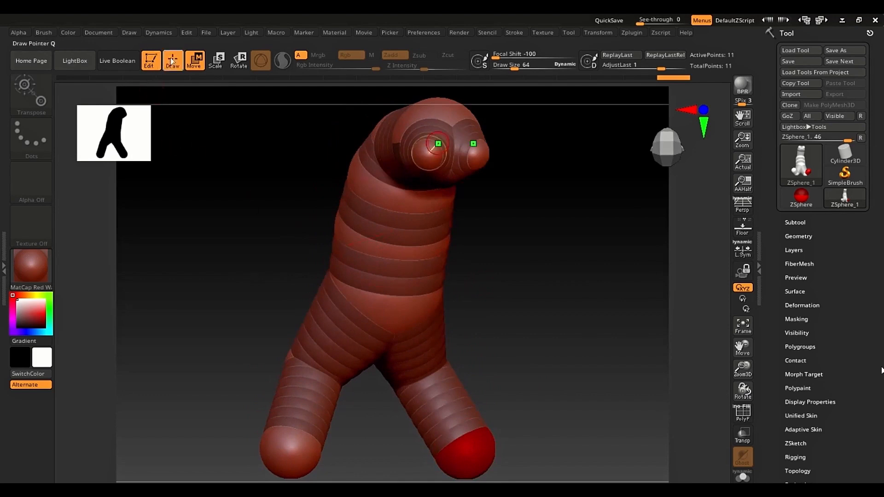
{"action": "left_click_drag", "start_coordinate": [354, 181], "coordinate": [365, 206]}
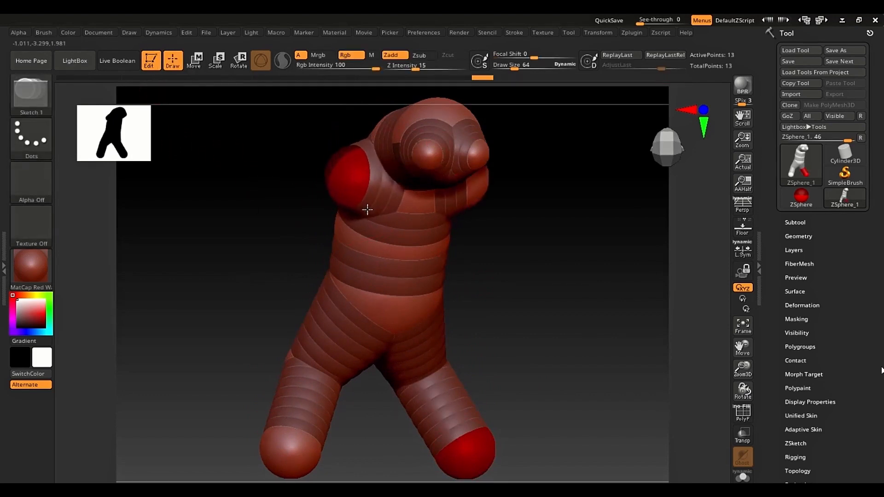
{"action": "mouse_move", "coordinate": [335, 173]}
{"action": "left_mouse_down"}
{"action": "mouse_move", "coordinate": [338, 206]}
{"action": "mouse_move", "coordinate": [300, 184]}
{"action": "mouse_move", "coordinate": [262, 250]}
{"action": "left_mouse_up"}
{"action": "key", "text": "w"}
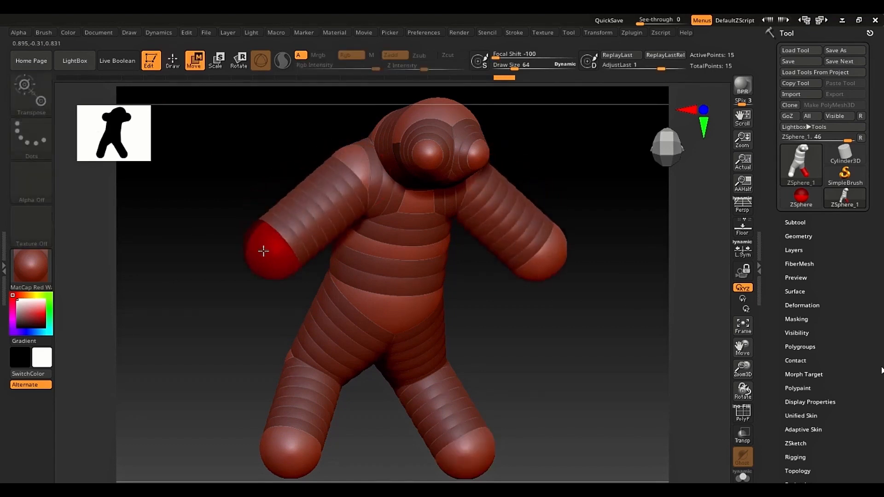